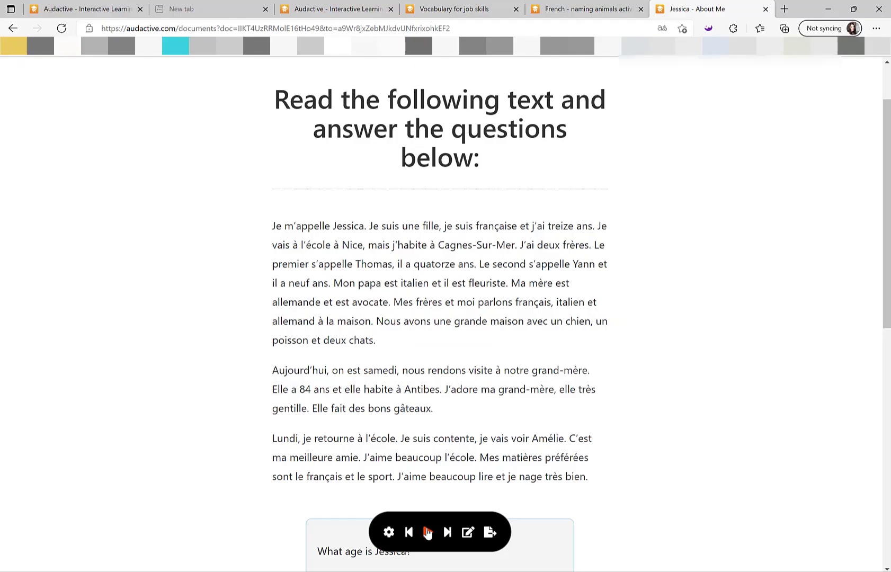
- Play the French reading text about Jessica aloud in the Audactive player and pause it
left_click(428, 533)
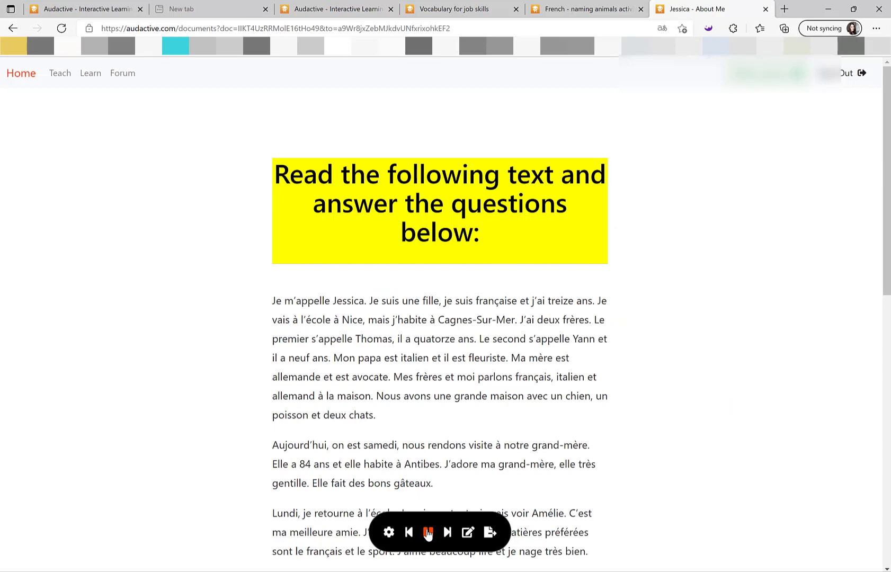
left_click(428, 532)
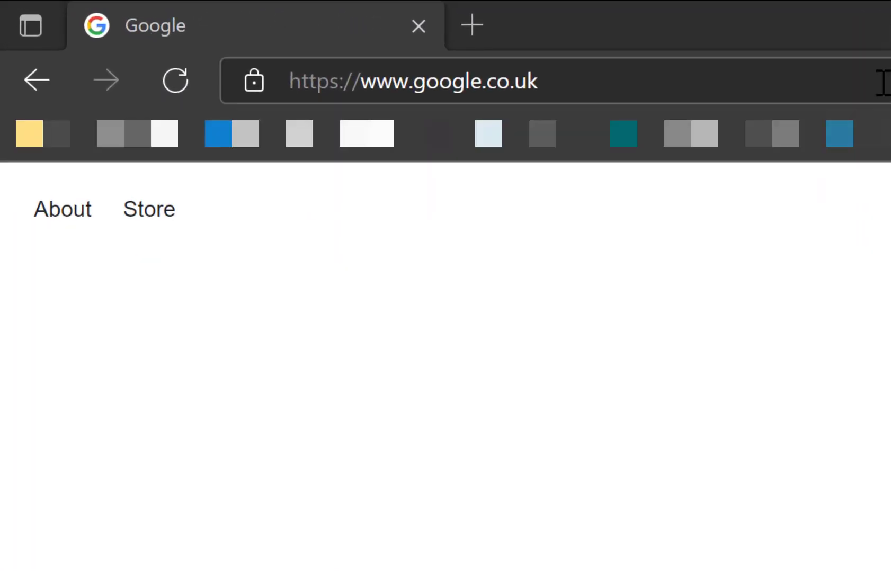
- Go to audactive.com and look over the homepage's introduction to the platform
left_click(882, 83)
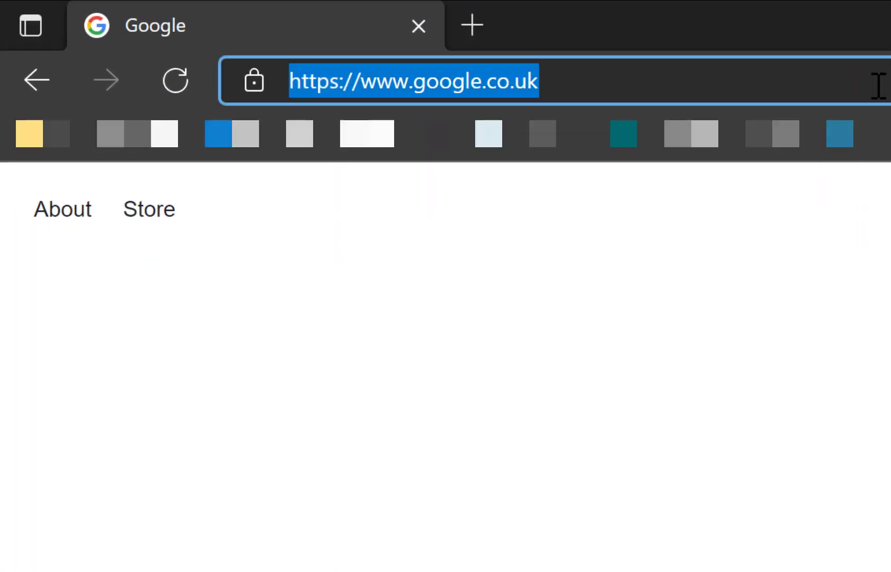
type("audactive.com")
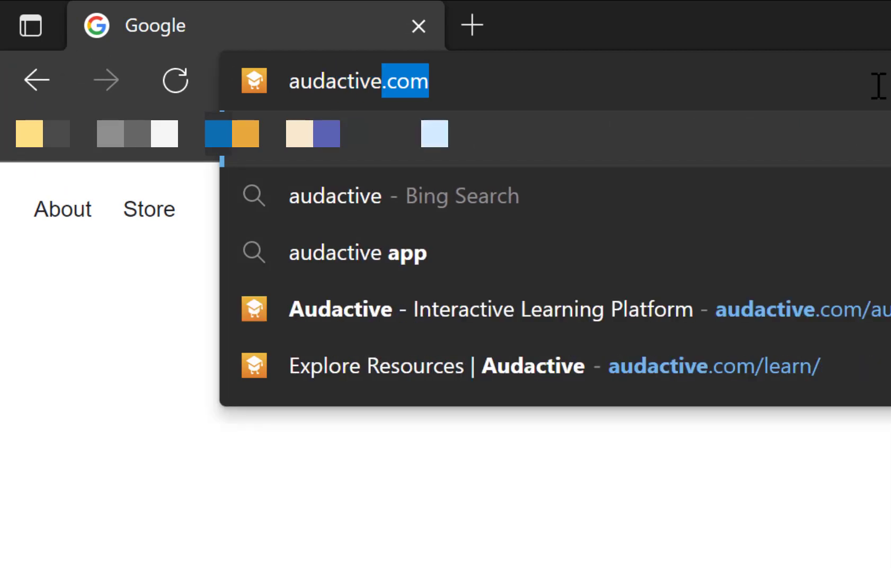
key("Return")
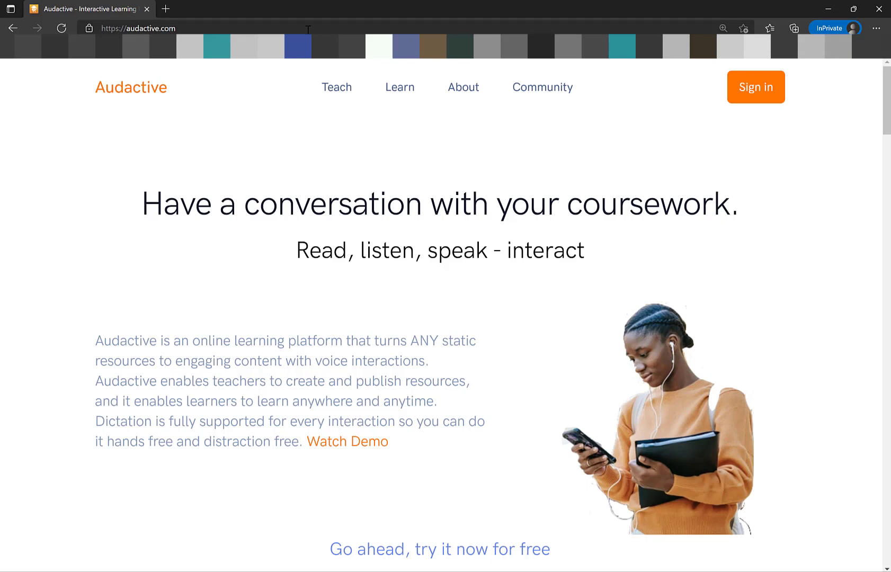
scroll(439, 313, "down", 10)
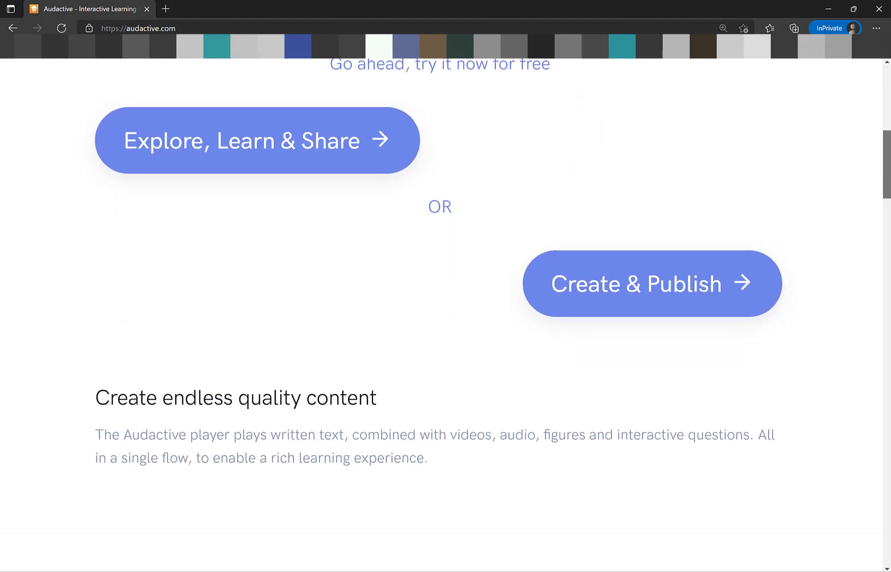
scroll(440, 313, "down", 8)
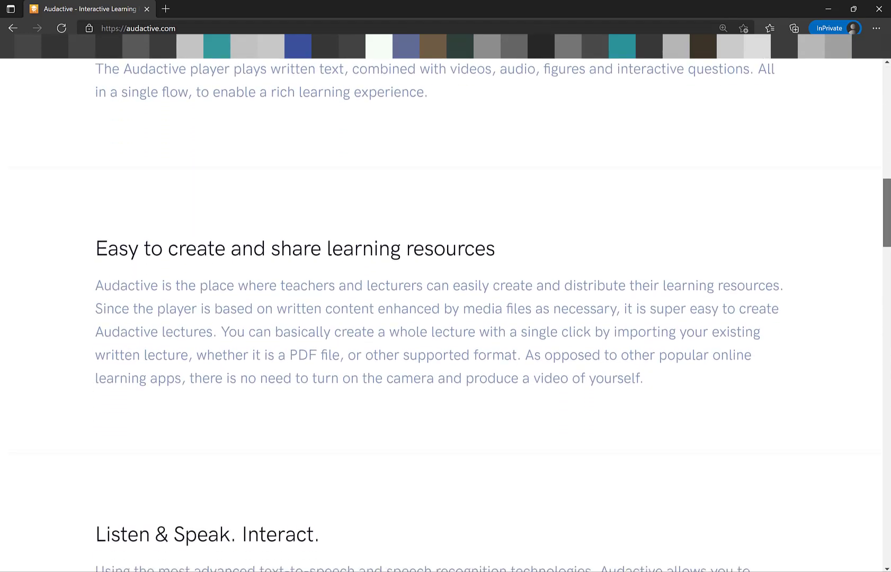
scroll(350, 85, "up", 18)
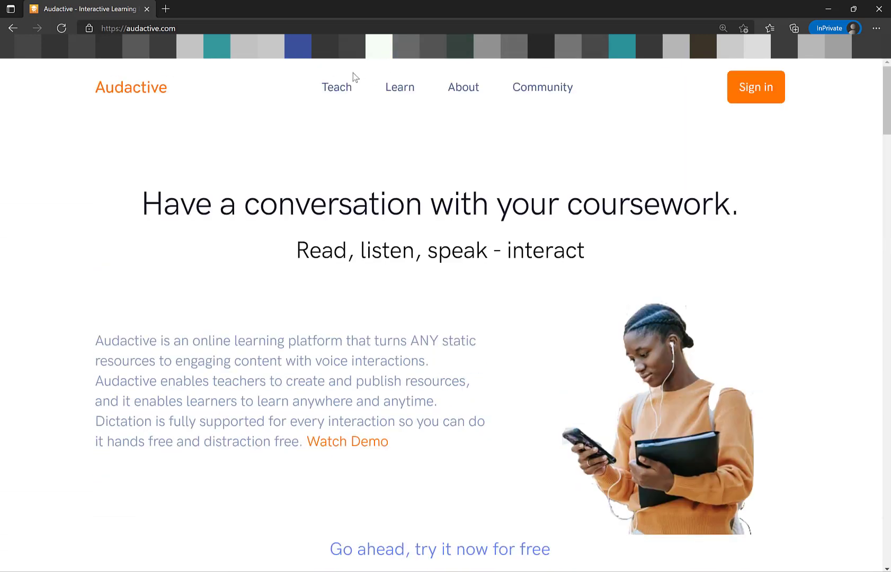
- Look through the site's Teach, Learn, About and Community sections, including the Explore resources on the Learn page
left_click(343, 90)
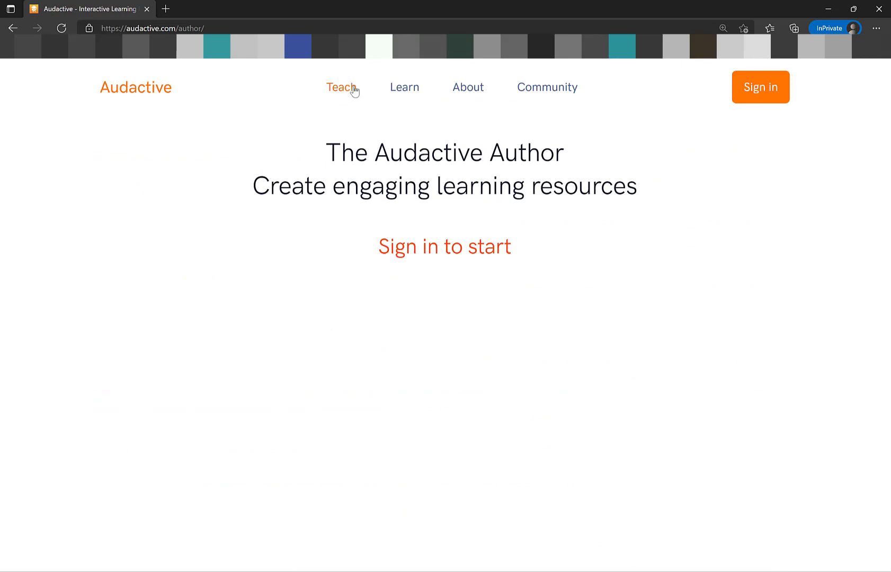
left_click(407, 92)
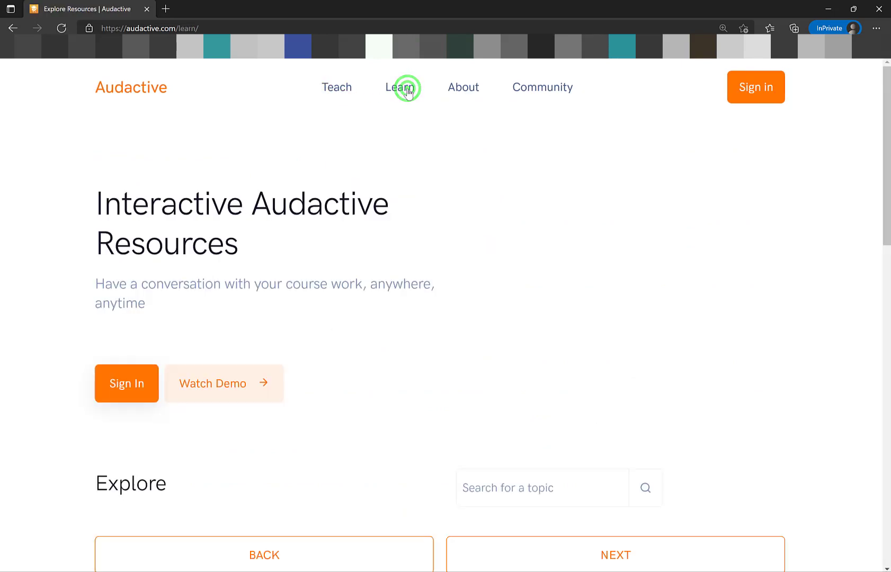
scroll(809, 183, "down", 5)
scroll(809, 182, "down", 7)
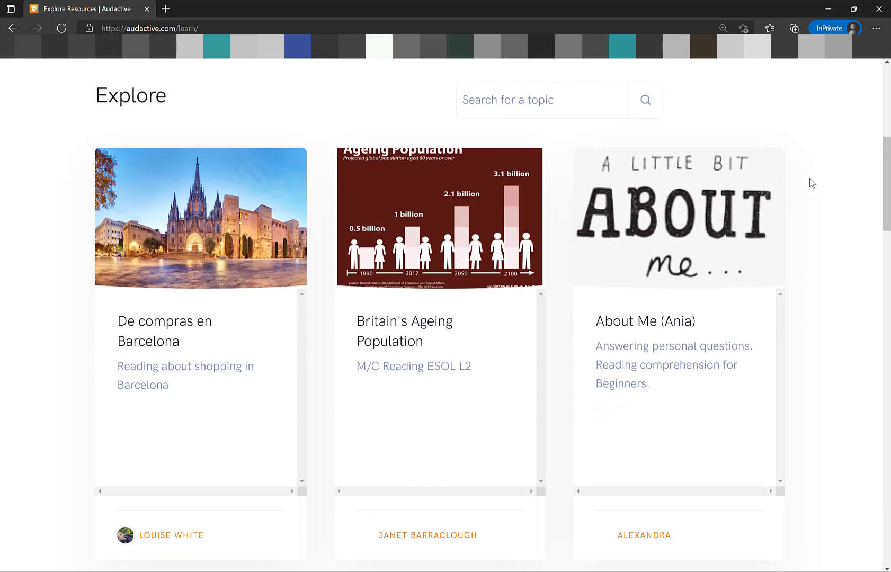
scroll(809, 183, "up", 8)
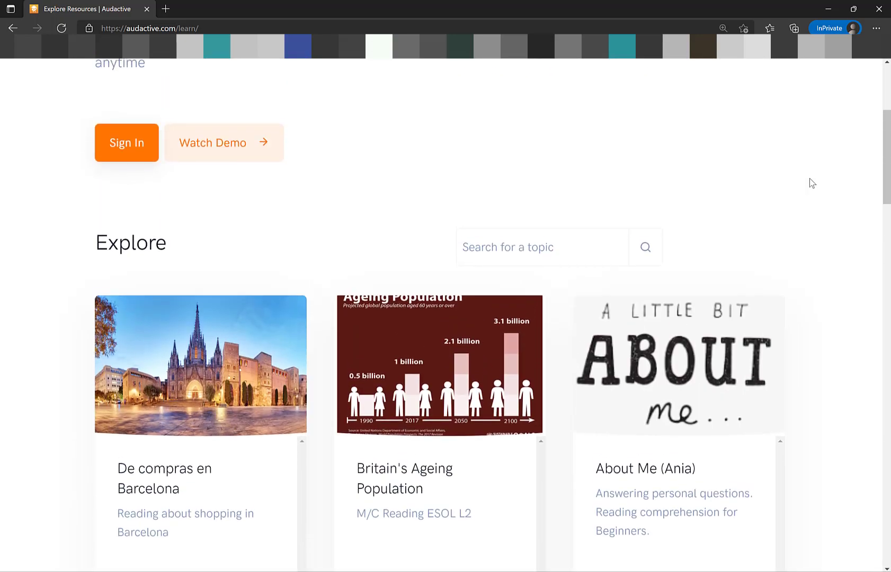
scroll(810, 183, "up", 5)
left_click(464, 87)
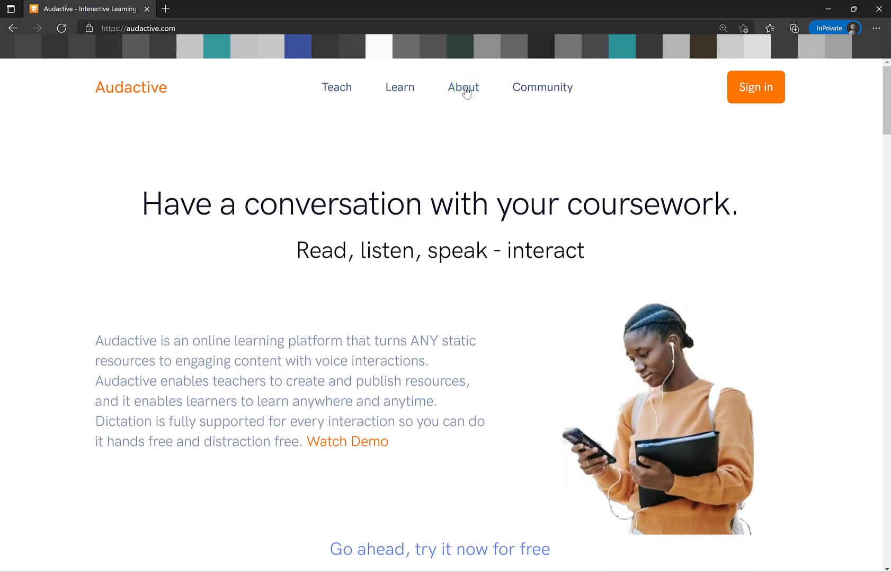
mouse_move(524, 97)
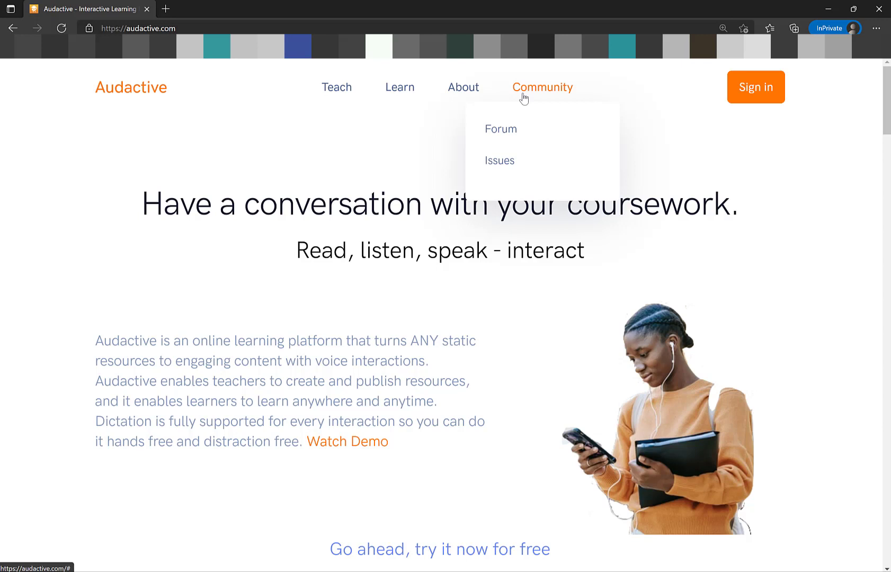
- Sign in from the Teach section and review the fields of the public profile form
left_click(337, 87)
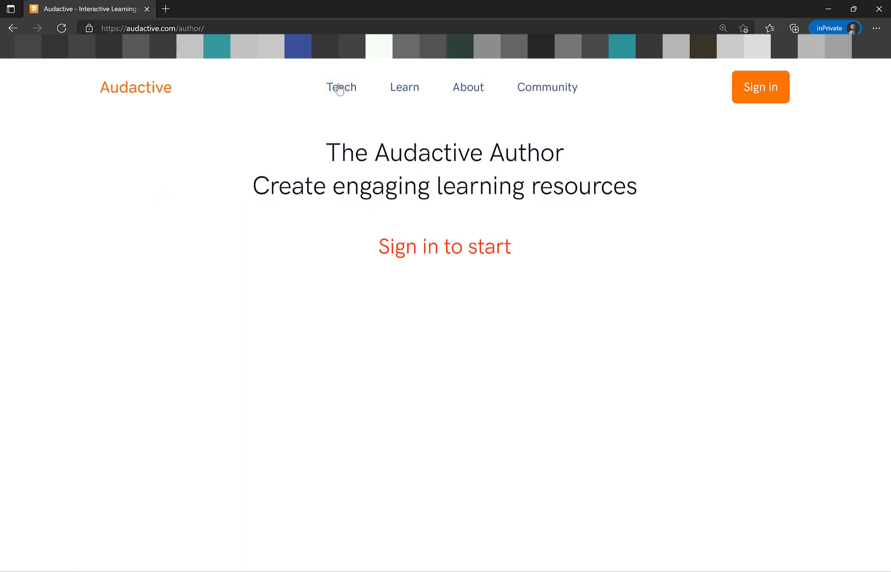
left_click(439, 252)
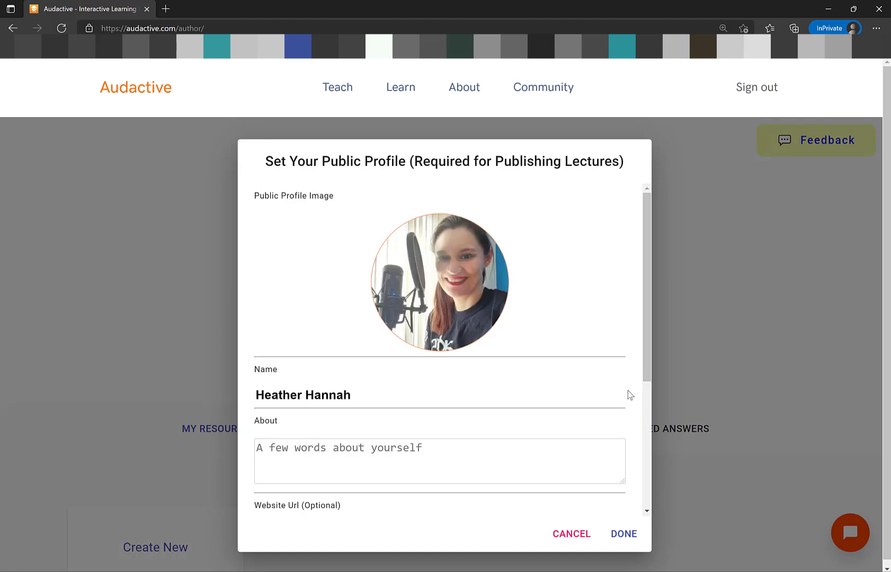
scroll(628, 392, "down", 1)
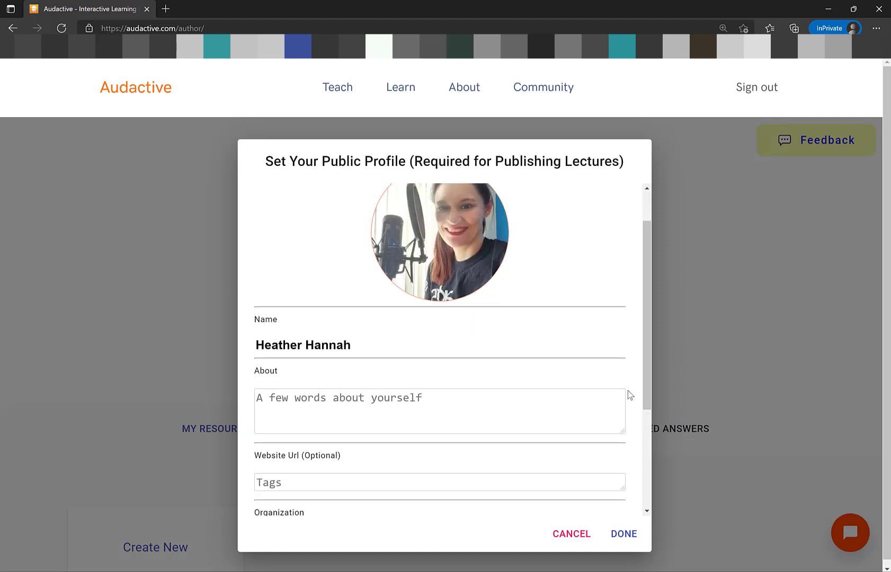
scroll(628, 393, "down", 3)
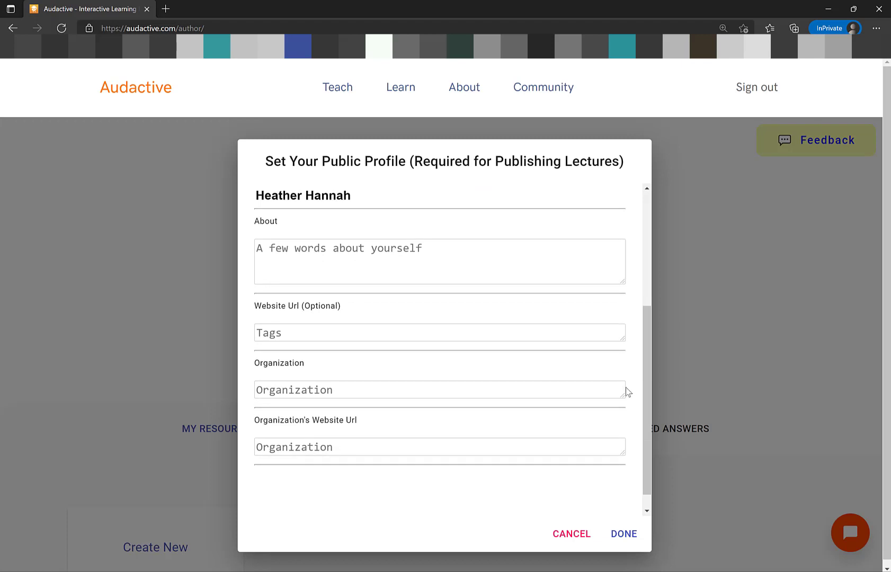
scroll(627, 393, "up", 1)
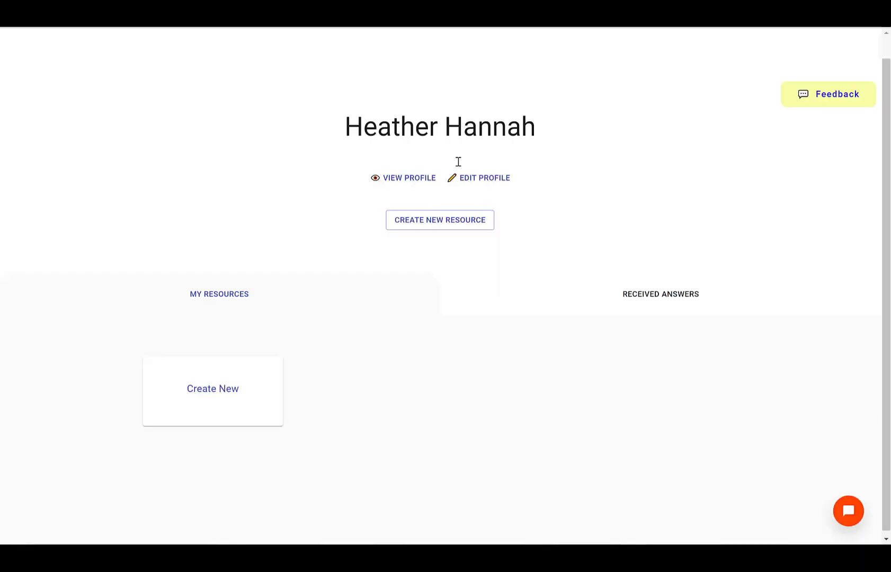
- Create a new resource and use the unsplash photo of the painted multilingual wooden sign as its promotional image
left_click(227, 403)
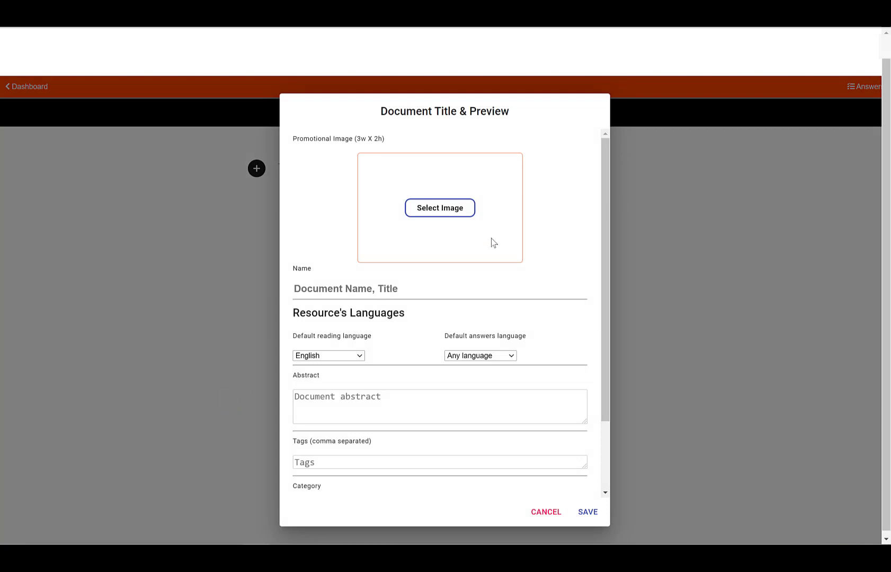
left_click(446, 206)
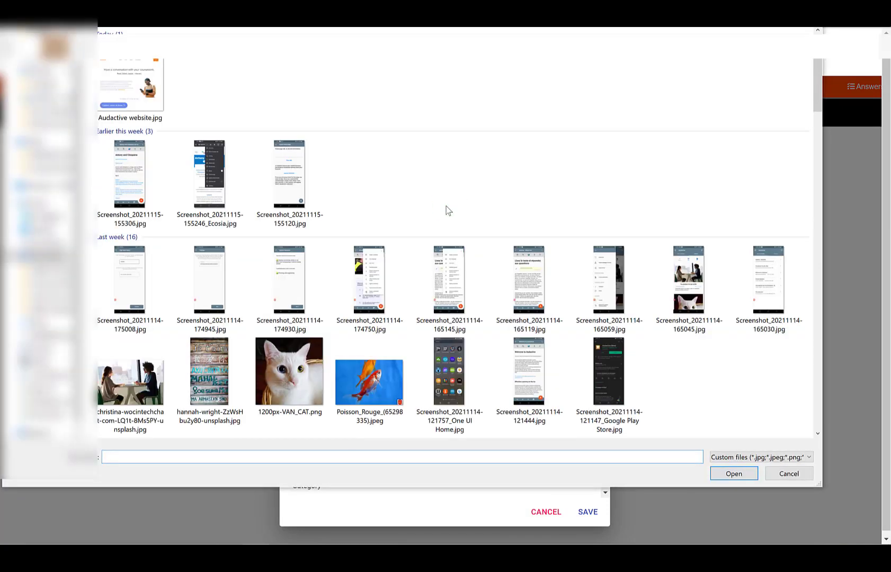
left_click(224, 402)
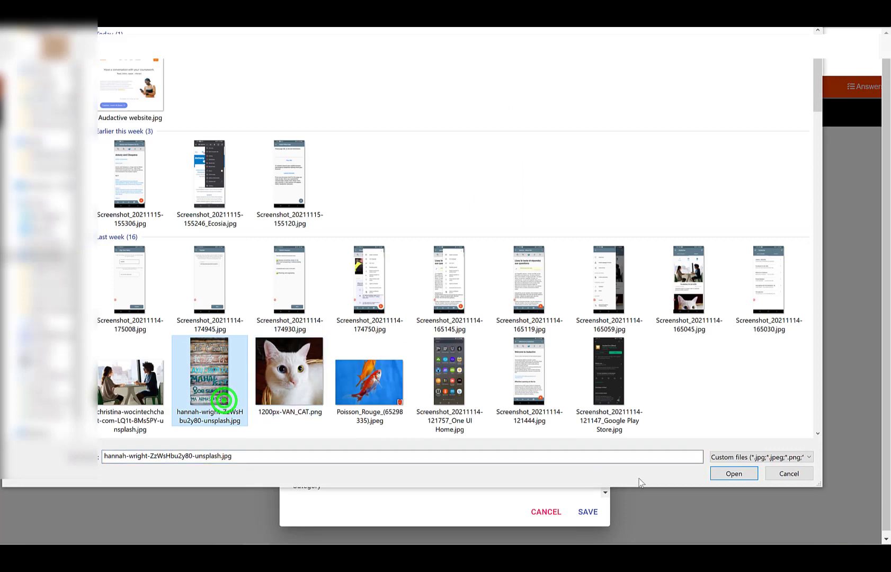
left_click(733, 474)
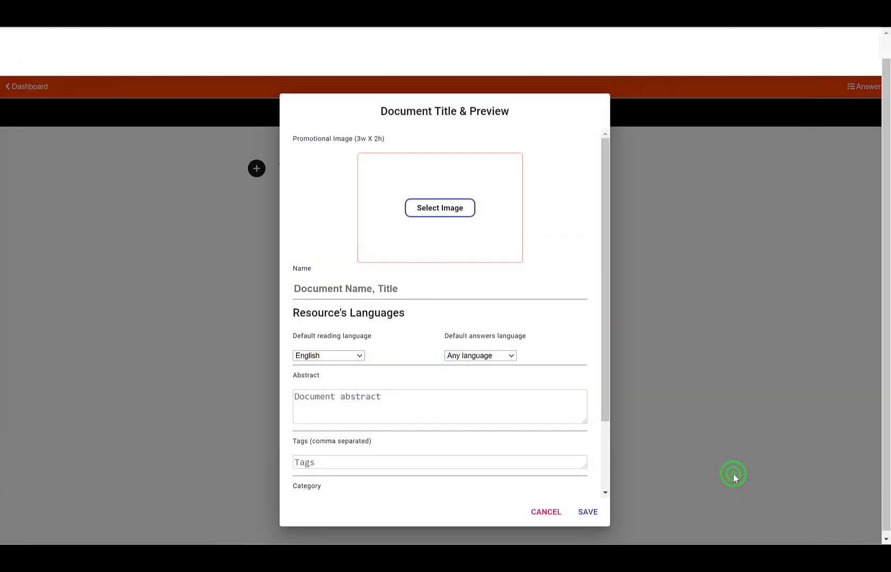
- Name the new resource "About Paul"
left_click(444, 289)
type("About ")
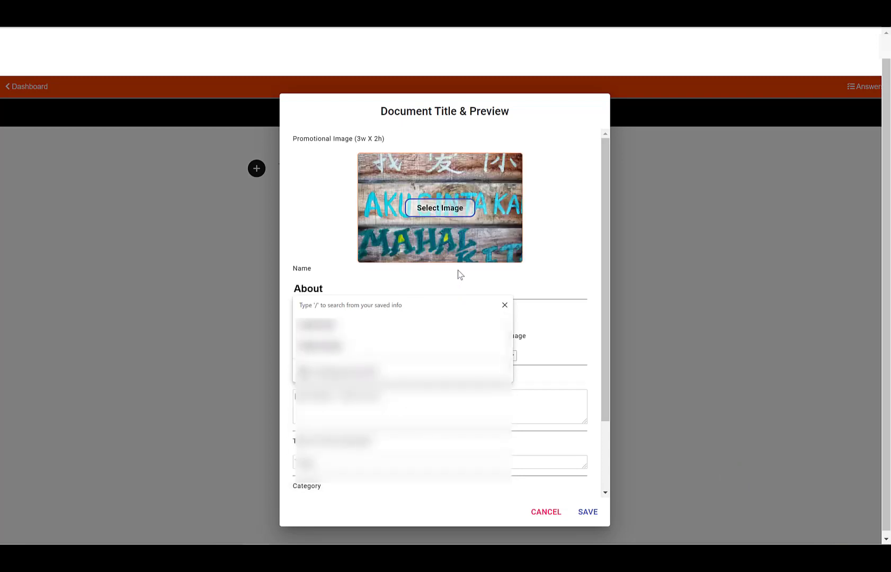
type("Pa")
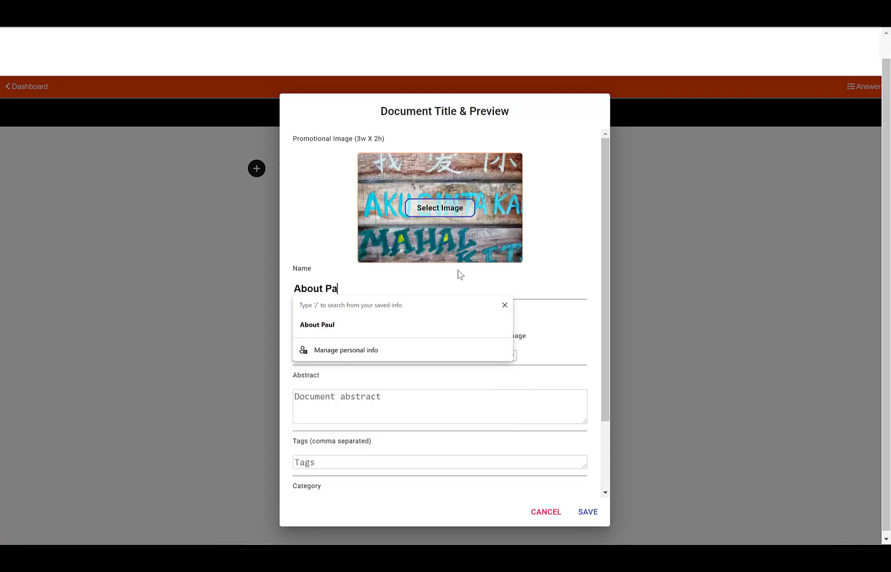
type("ul")
left_click(453, 279)
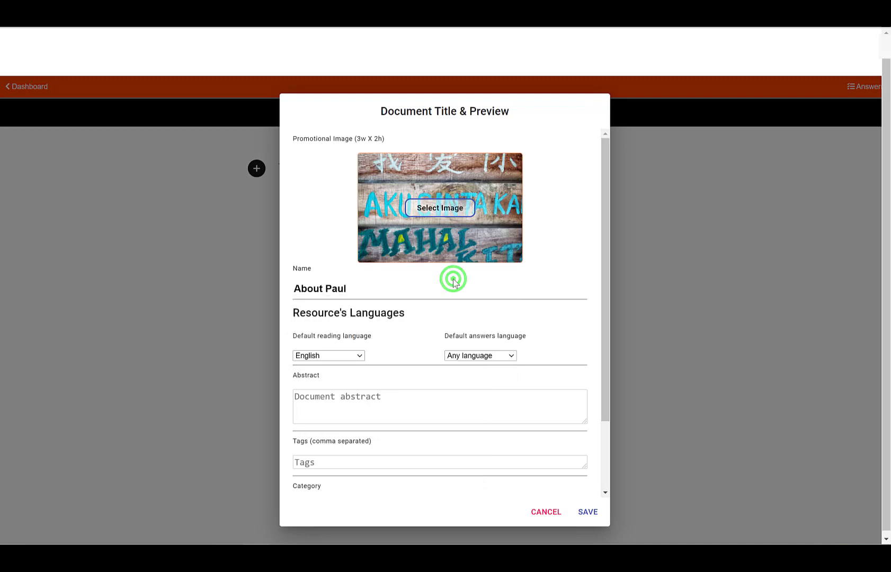
- Set the resource's default reading language to Français and its default answers language to English
left_click(362, 356)
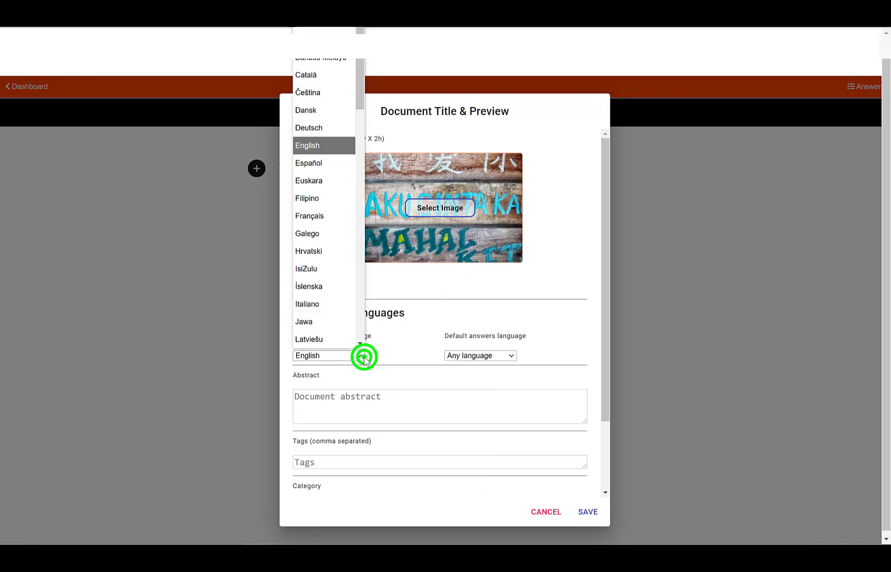
left_click(342, 219)
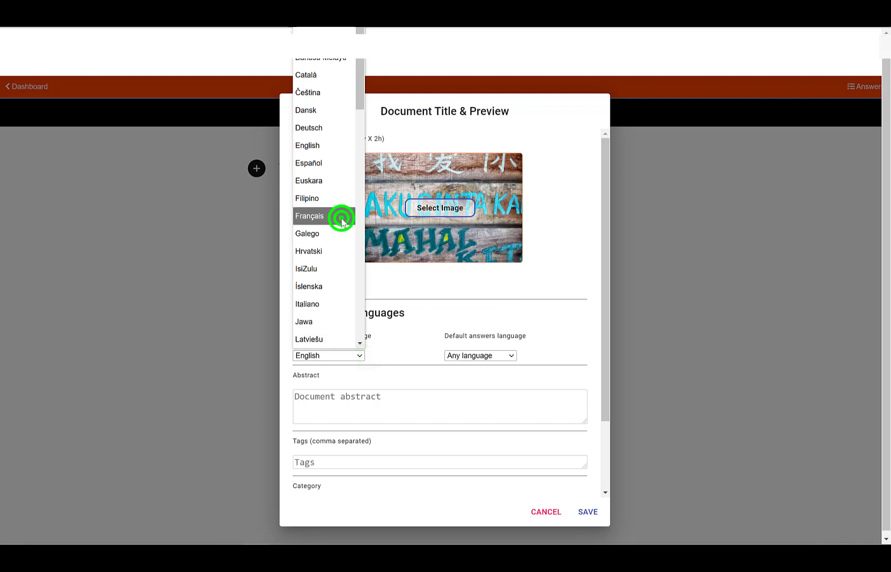
left_click(512, 356)
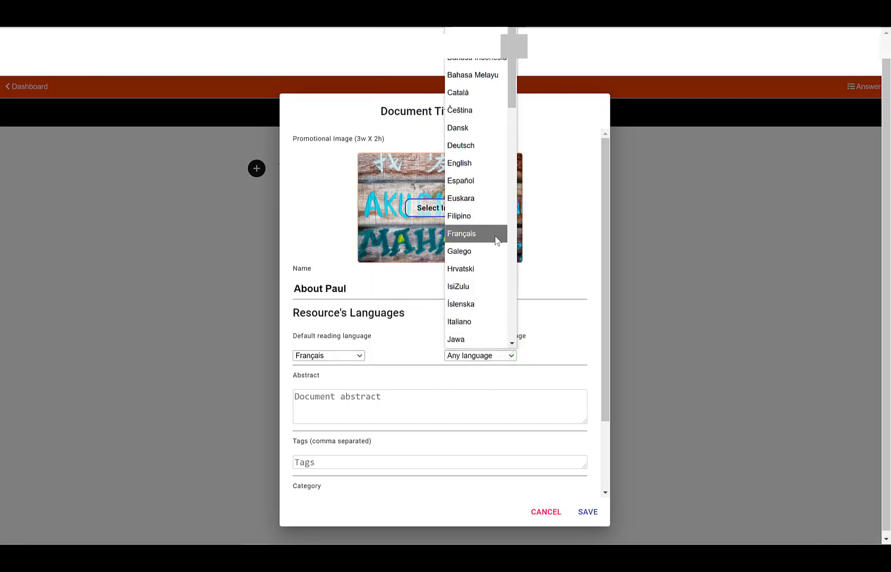
left_click(492, 173)
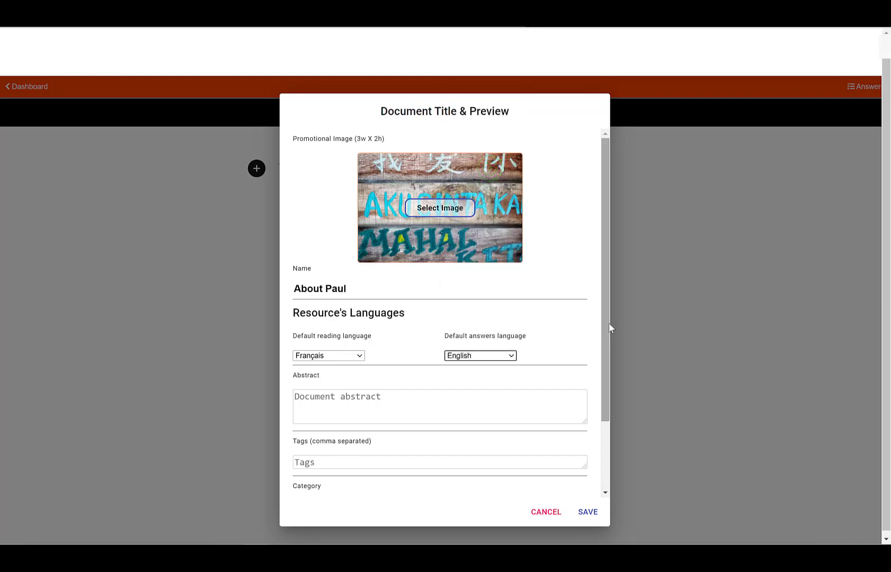
- Enter "A french language activity" as the resource's abstract and "French language" as its tag
left_click_drag(606, 321, 600, 420)
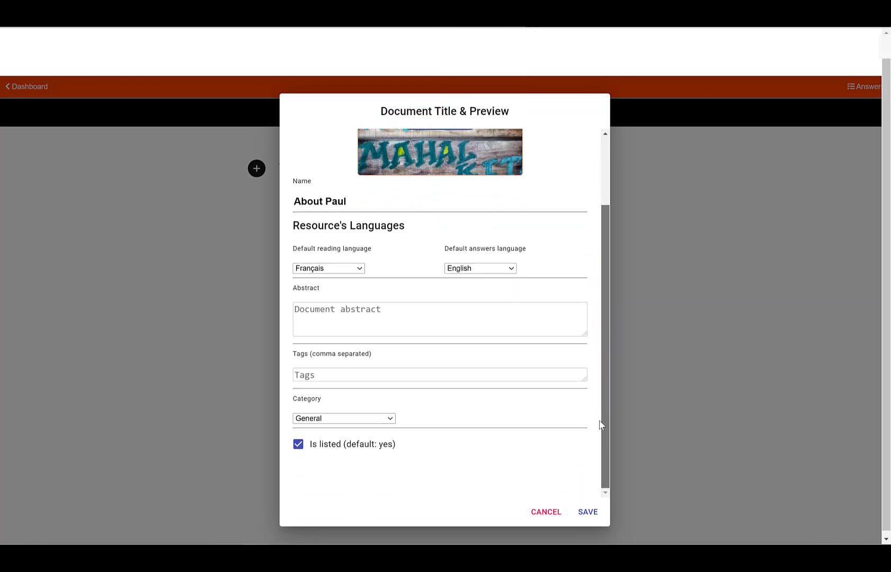
left_click(404, 320)
type("A french ")
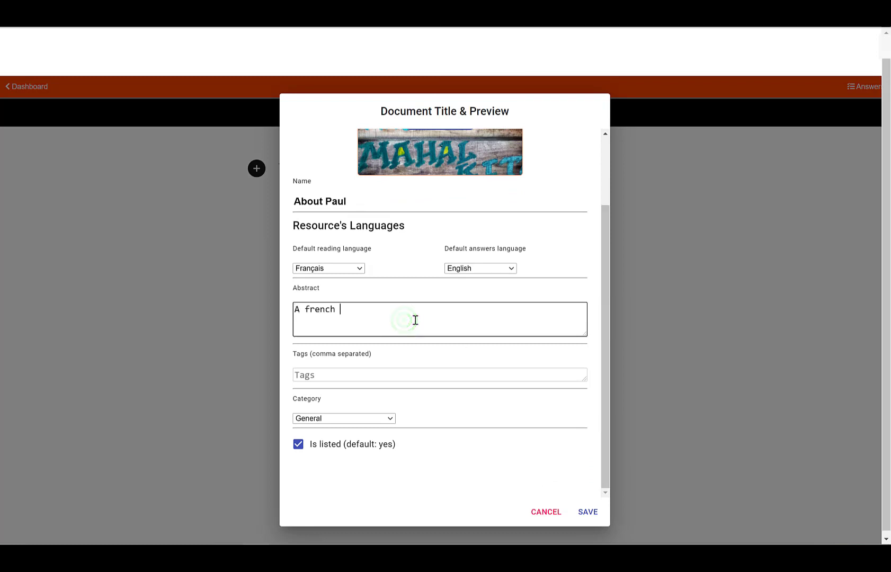
type("language activity")
left_click(318, 374)
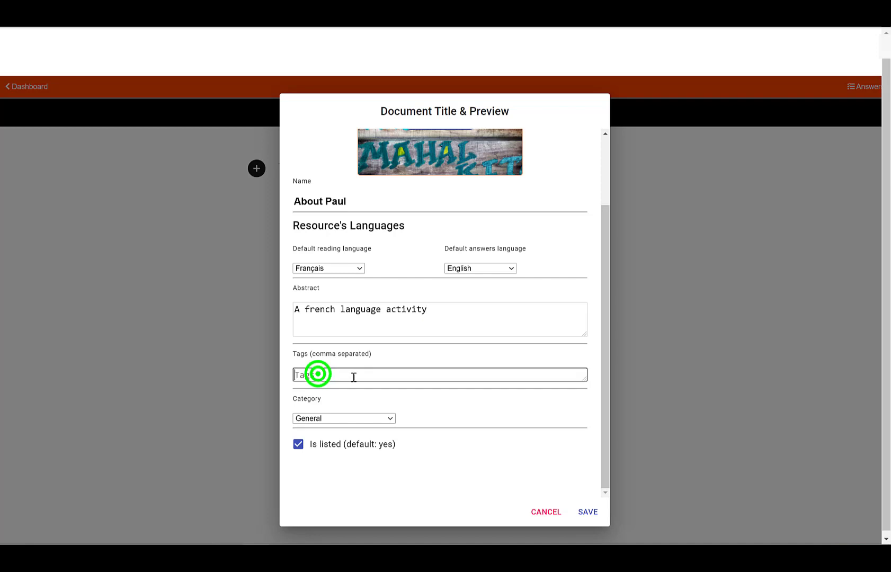
type("French ")
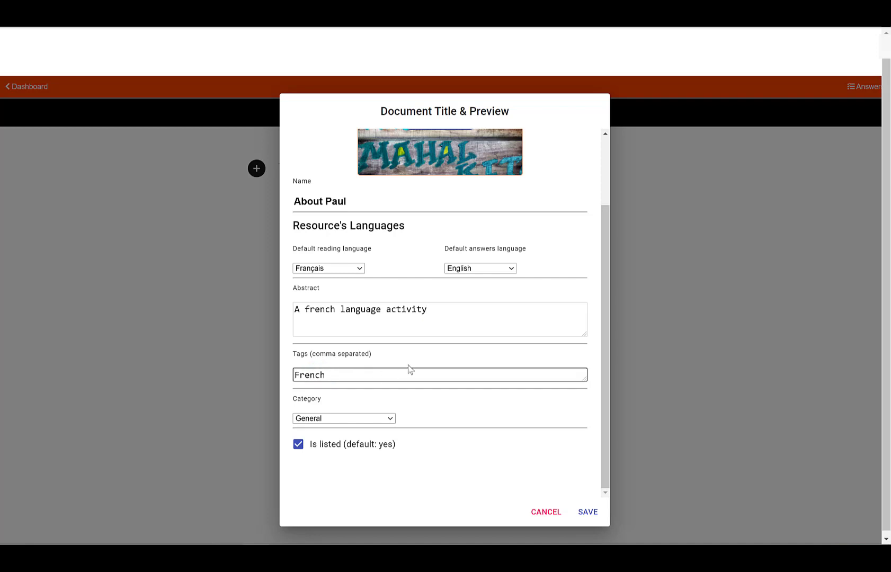
type("language")
- Set the category to Languages and the subcategory to Français, and save the resource as unlisted
left_click(389, 420)
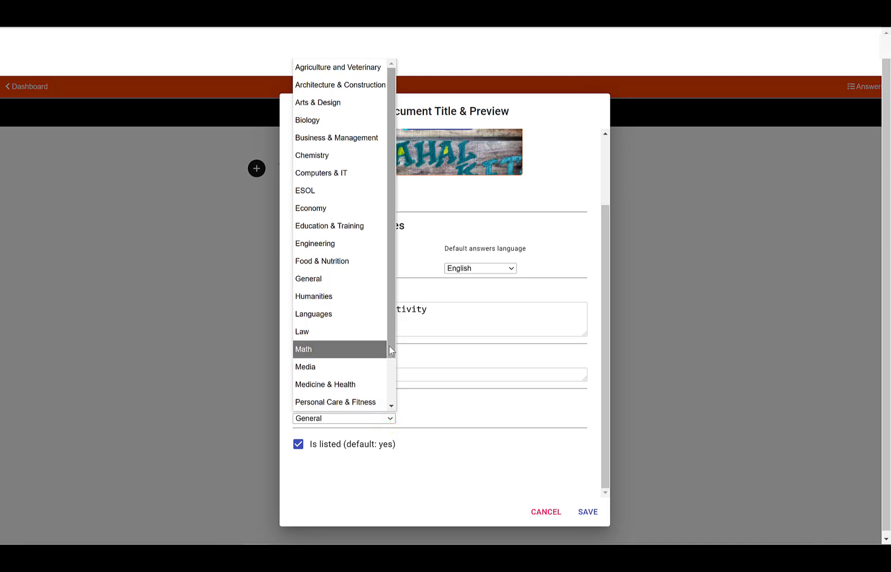
left_click(378, 318)
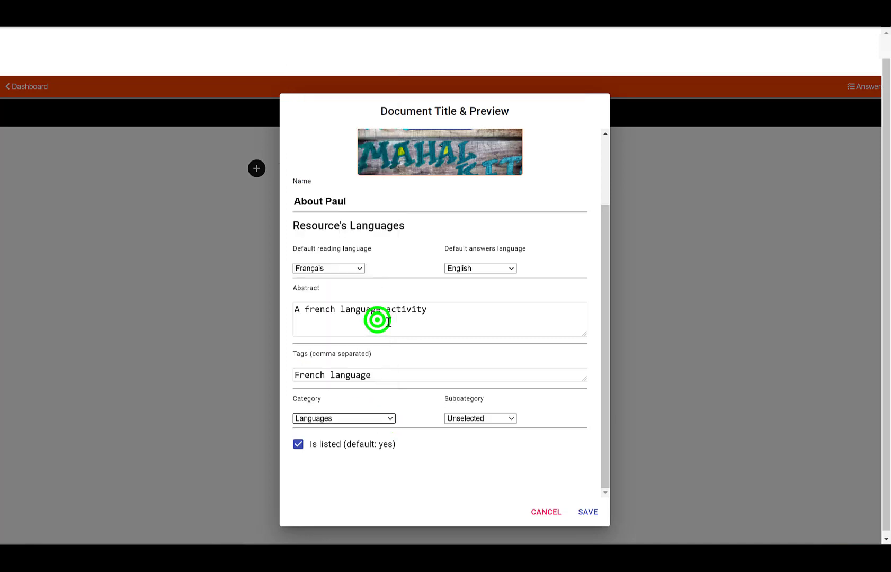
left_click(513, 420)
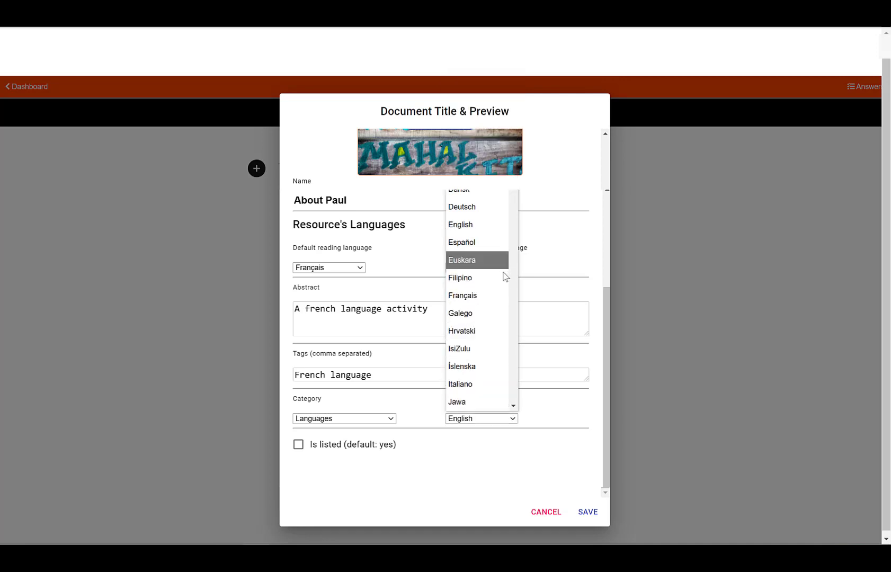
left_click(501, 300)
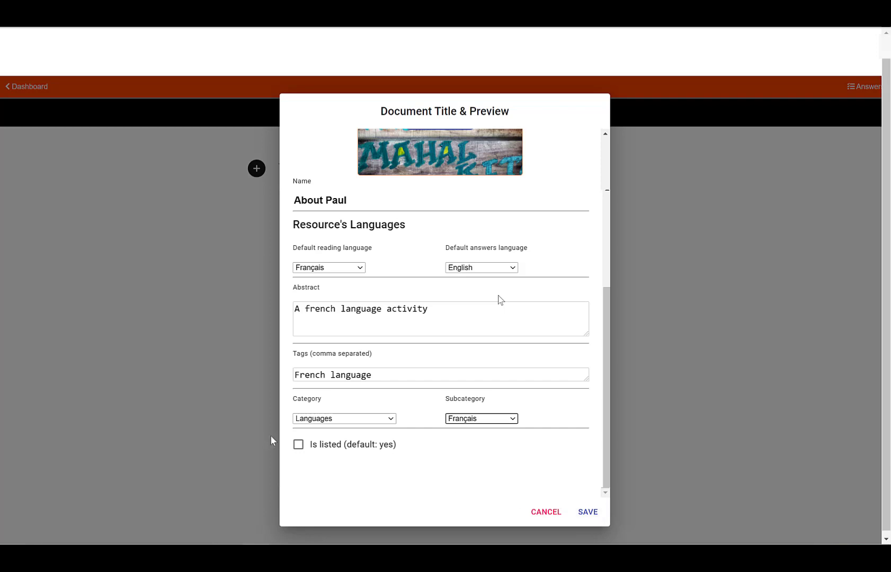
left_click(589, 514)
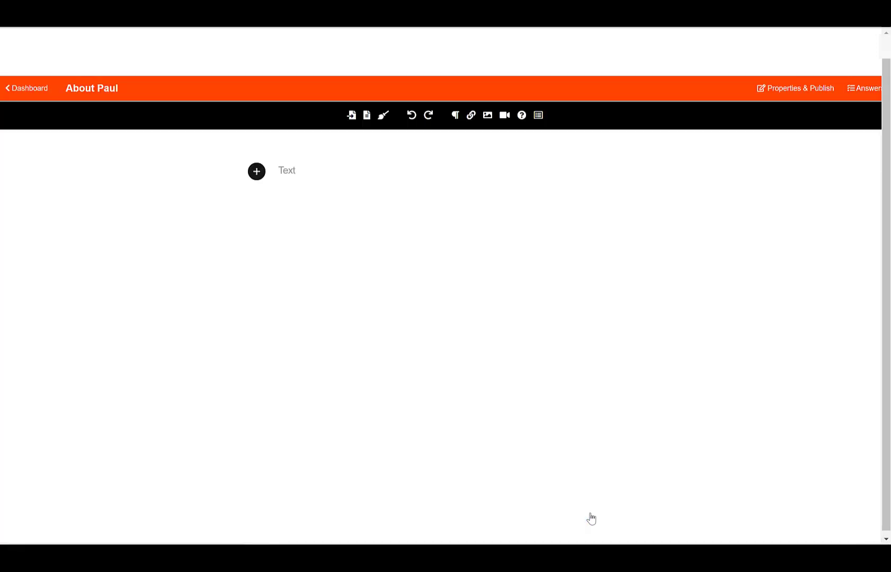
- Add the text "Je m'appelle Paul" at the start of the document and format it as an H1 heading
left_click(257, 173)
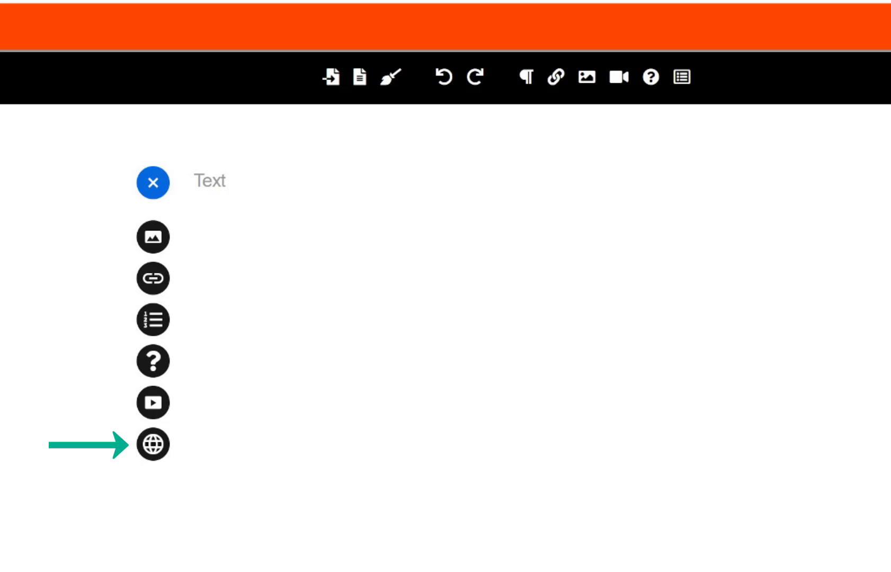
left_click(315, 175)
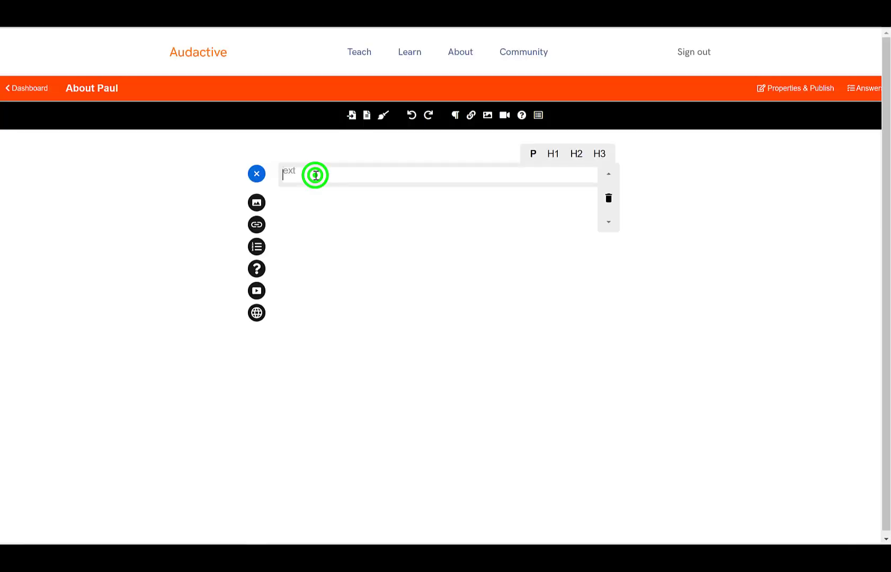
left_click(457, 119)
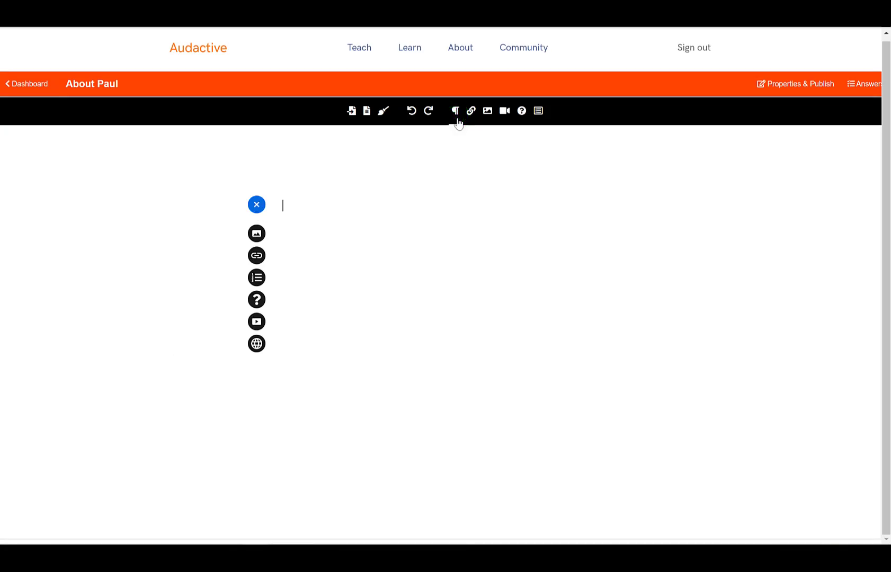
type("Je m'appelle Paul")
mouse_move(438, 205)
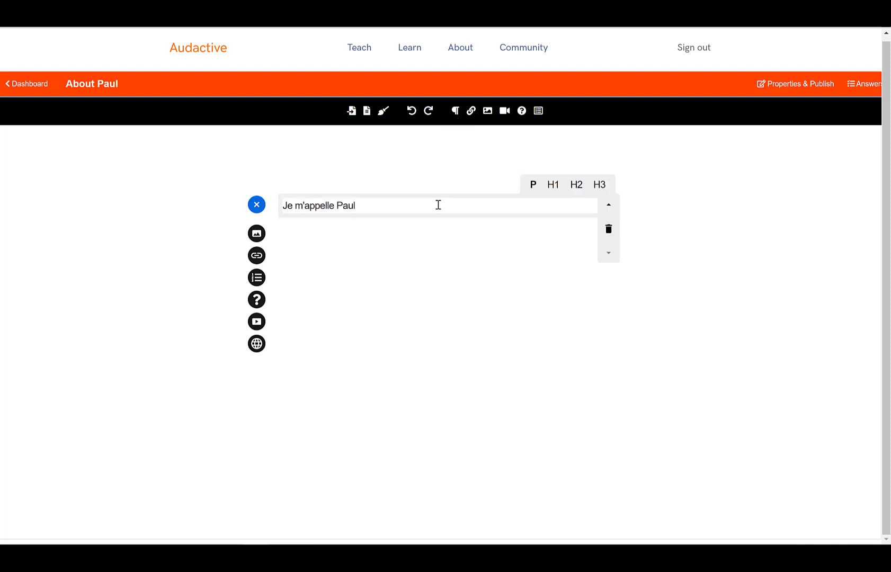
left_click(554, 185)
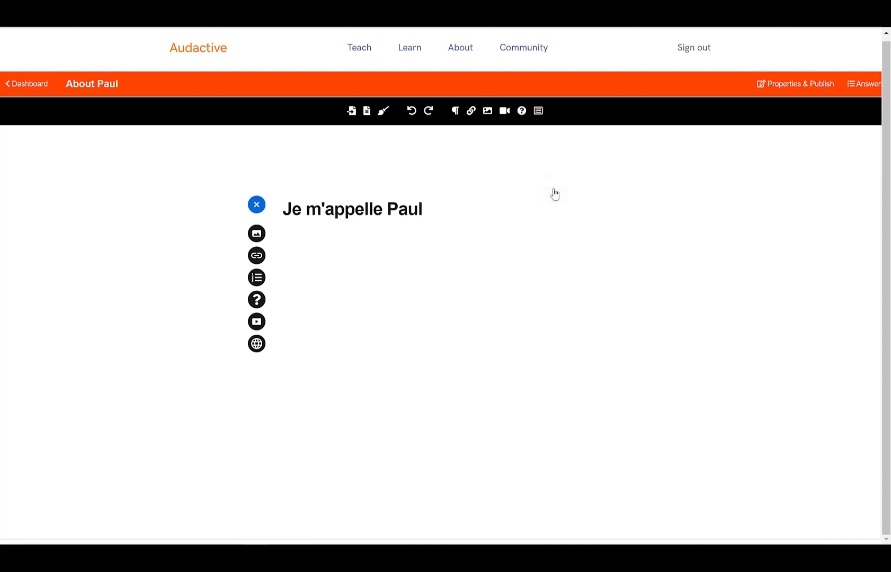
- Paste the copied French passage about Paul's family, tennis, school and pets as a paragraph below the heading
mouse_move(480, 156)
right_click(312, 248)
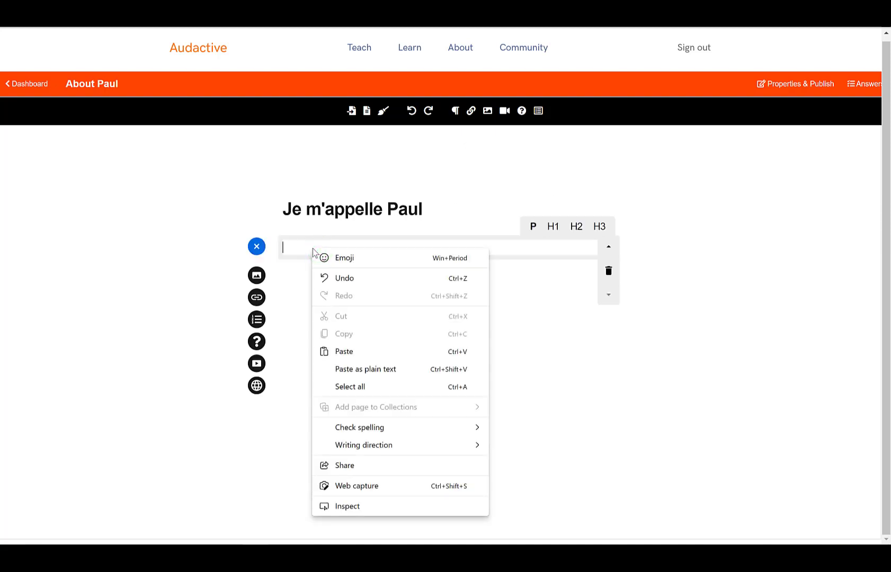
left_click(344, 352)
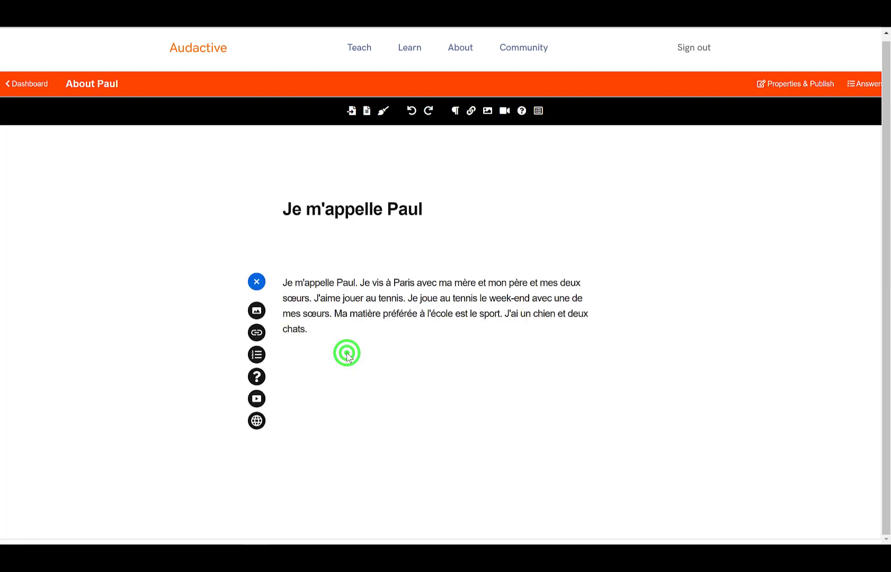
left_click(366, 336)
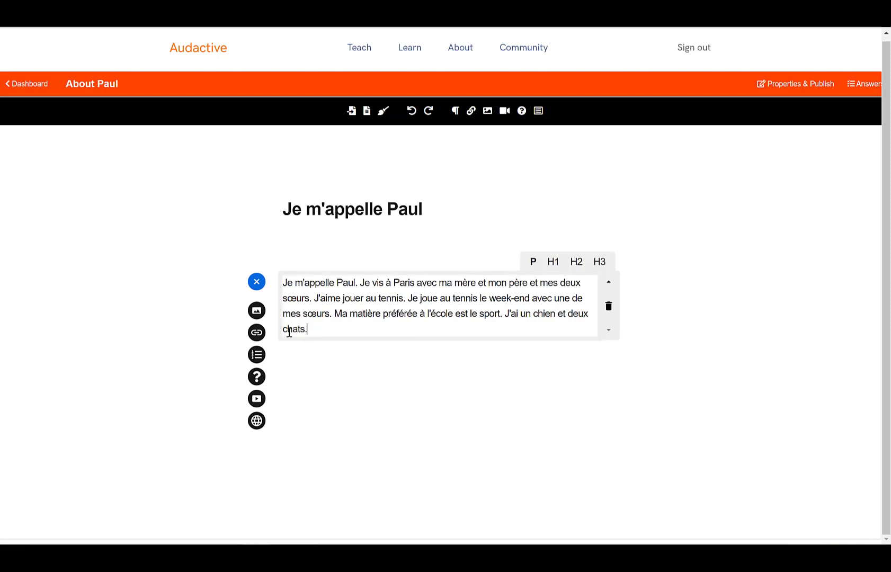
left_click(472, 110)
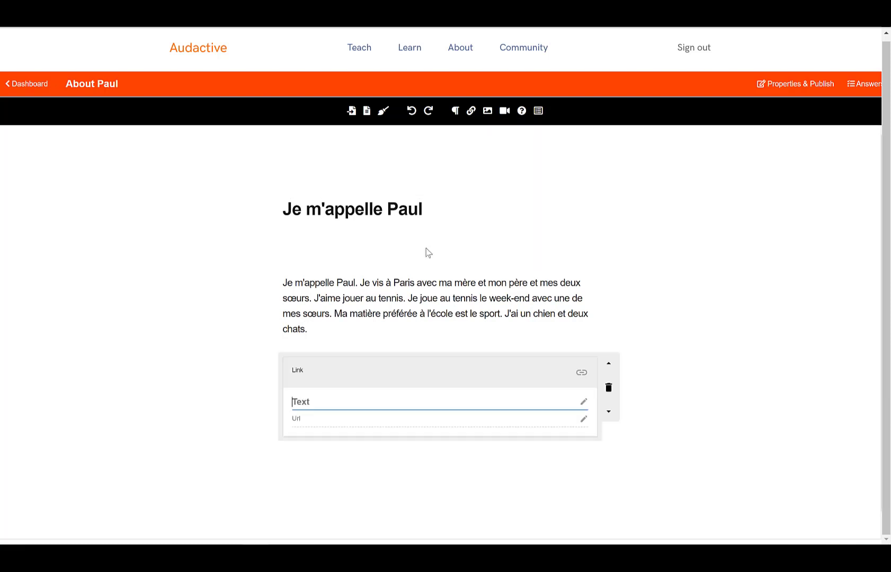
right_click(302, 418)
left_click(347, 254)
left_click(343, 404)
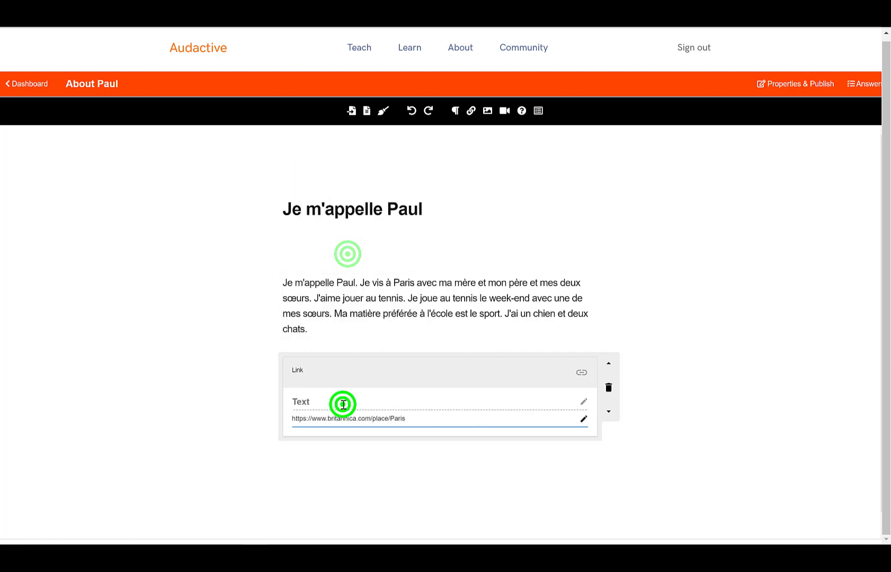
type("Article About Paris")
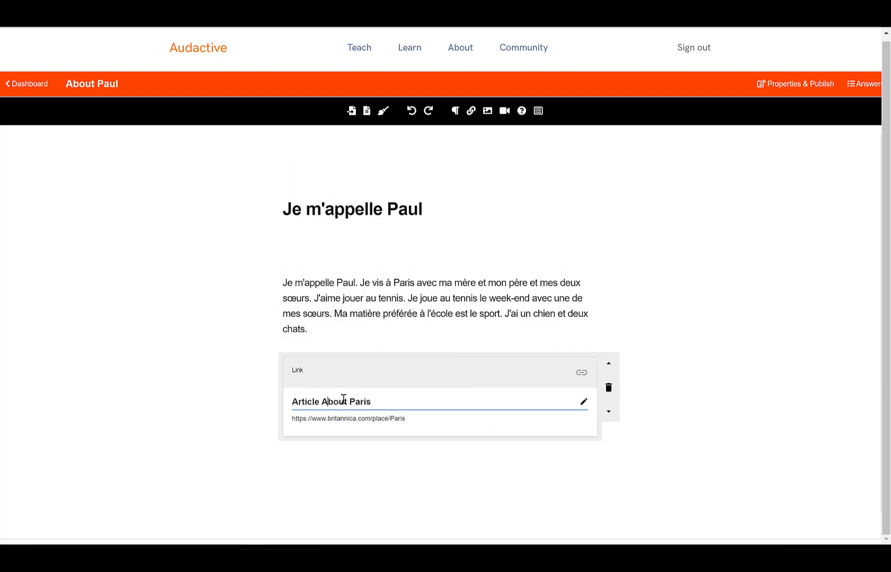
key("BackSpace")
type("a")
left_click(364, 448)
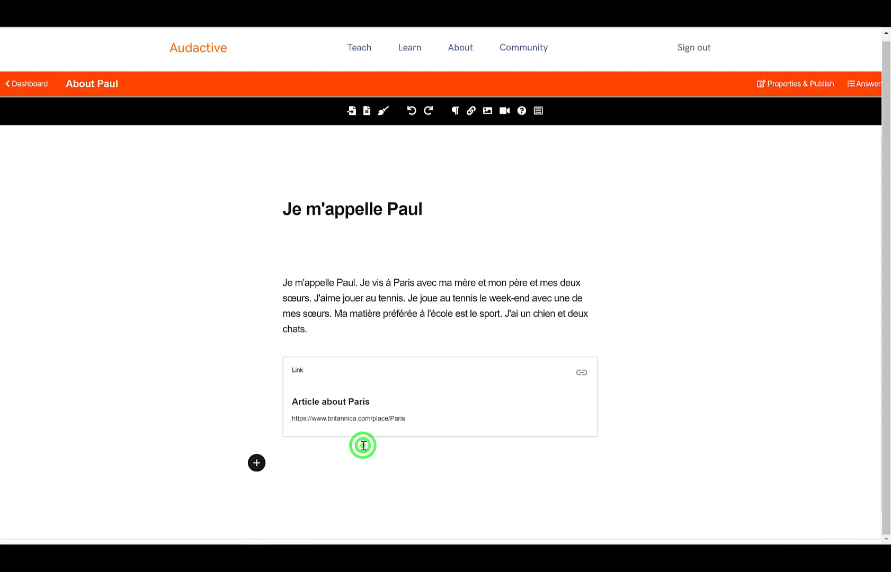
mouse_move(488, 160)
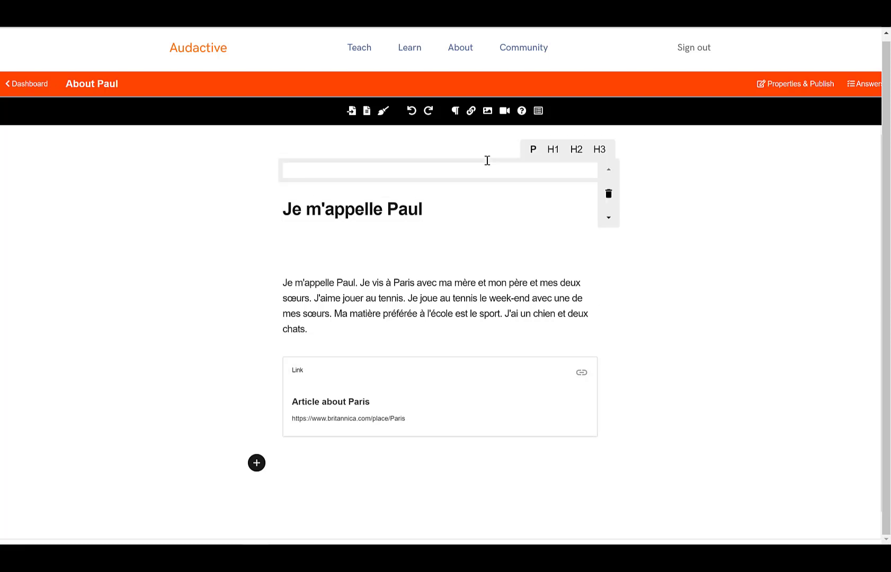
left_click(505, 111)
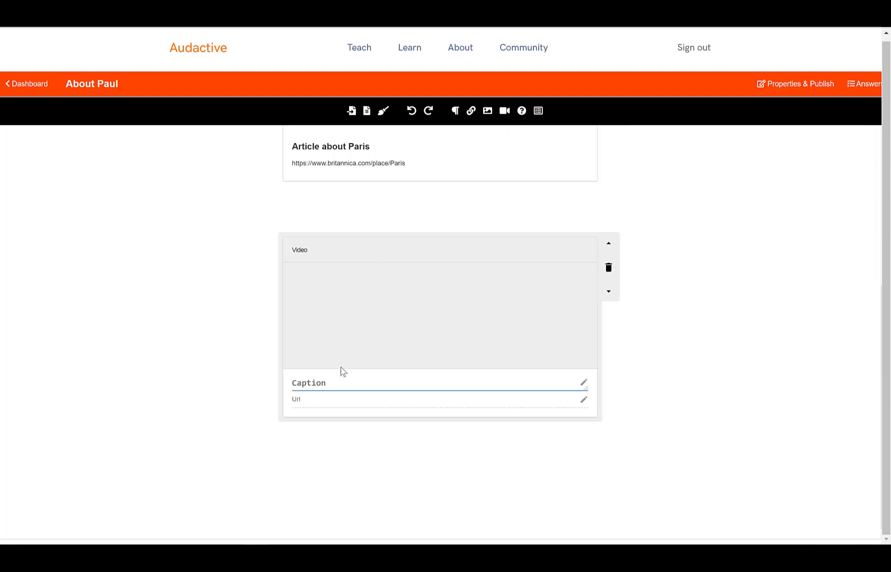
right_click(323, 398)
left_click(349, 238)
left_click(350, 382)
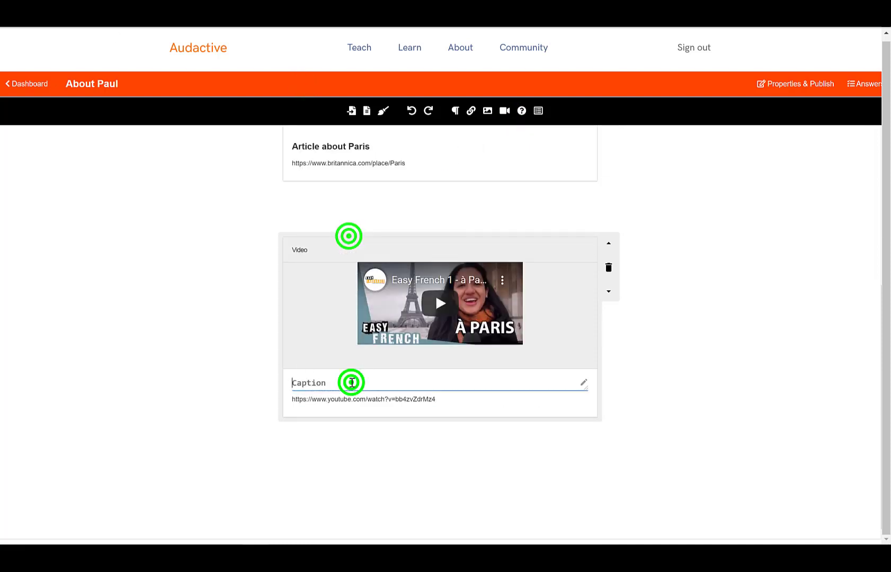
type("Video about Paris")
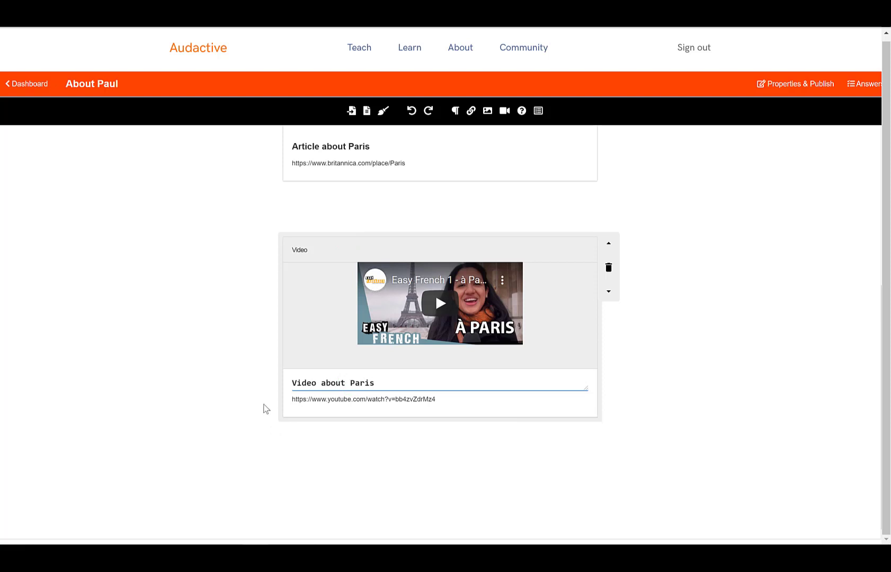
- Insert an image block after the video and paste in the image link of the brown dog lying on grass, copied from Bing
left_click(264, 238)
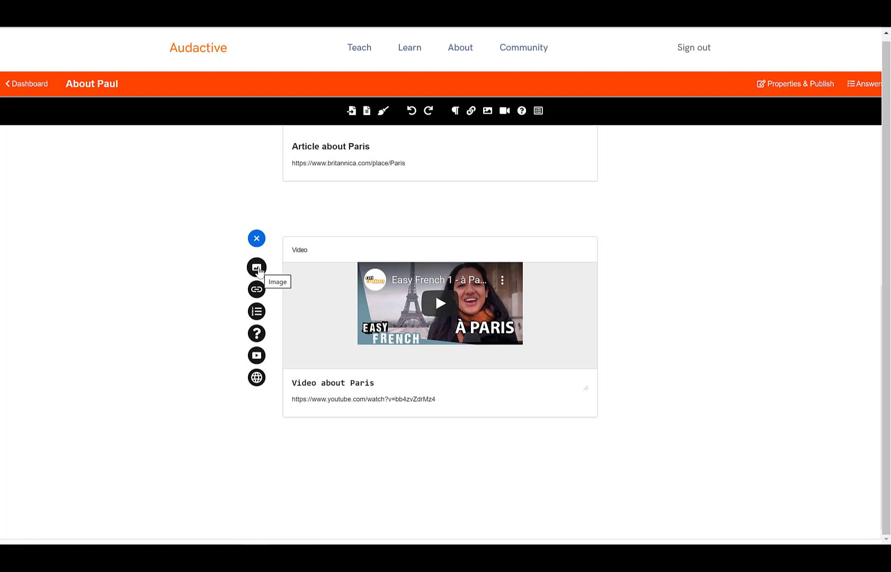
left_click(257, 269)
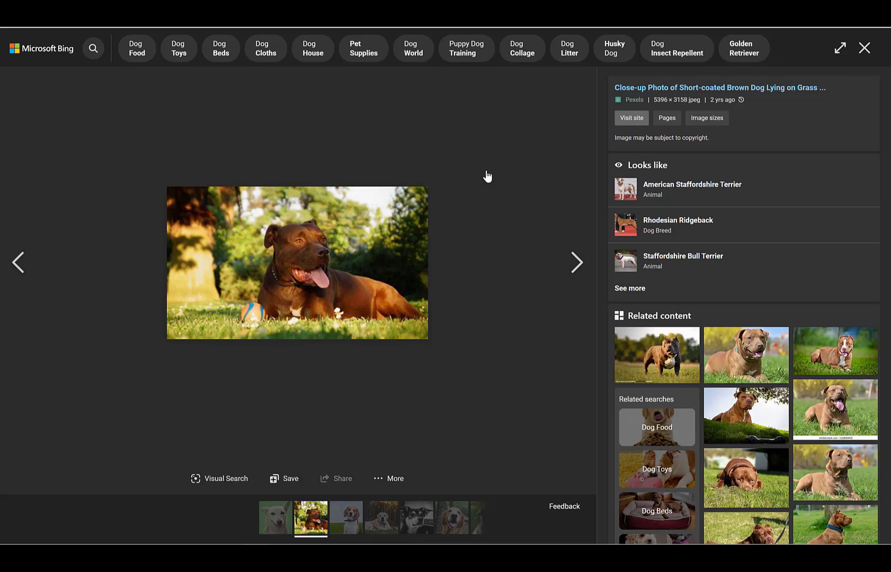
right_click(283, 253)
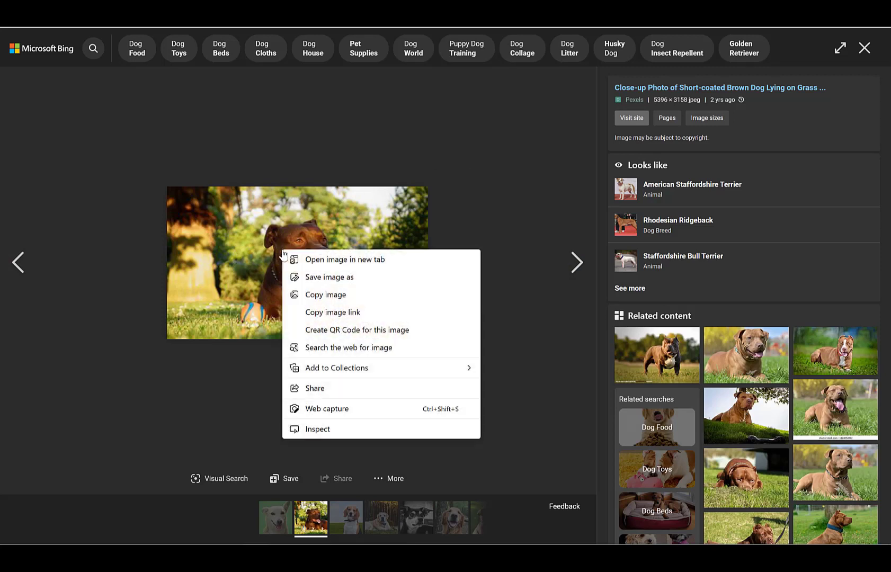
left_click(330, 312)
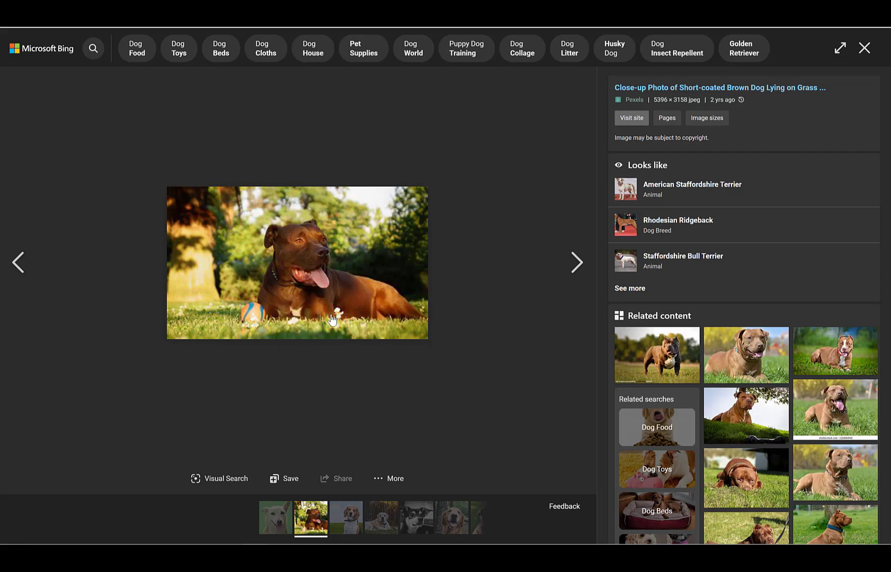
left_click(164, 8)
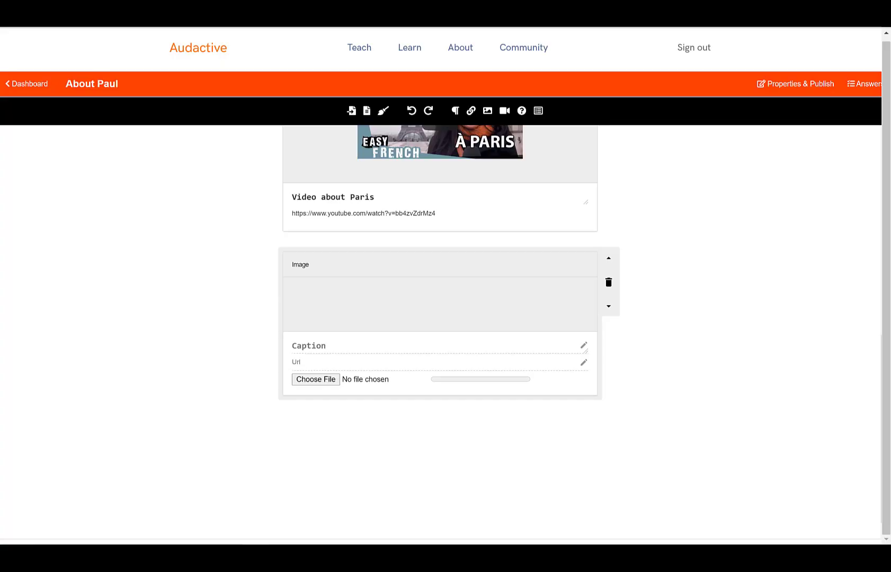
right_click(323, 361)
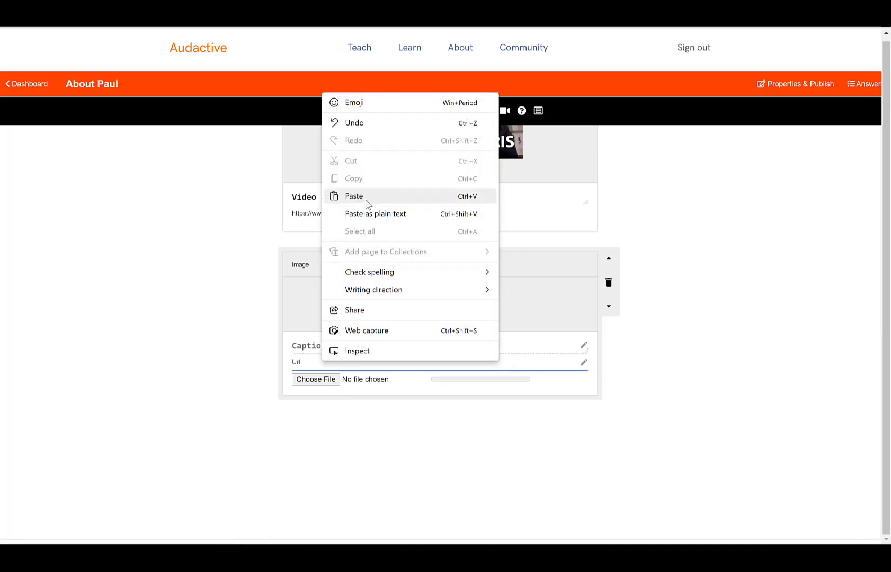
left_click(365, 200)
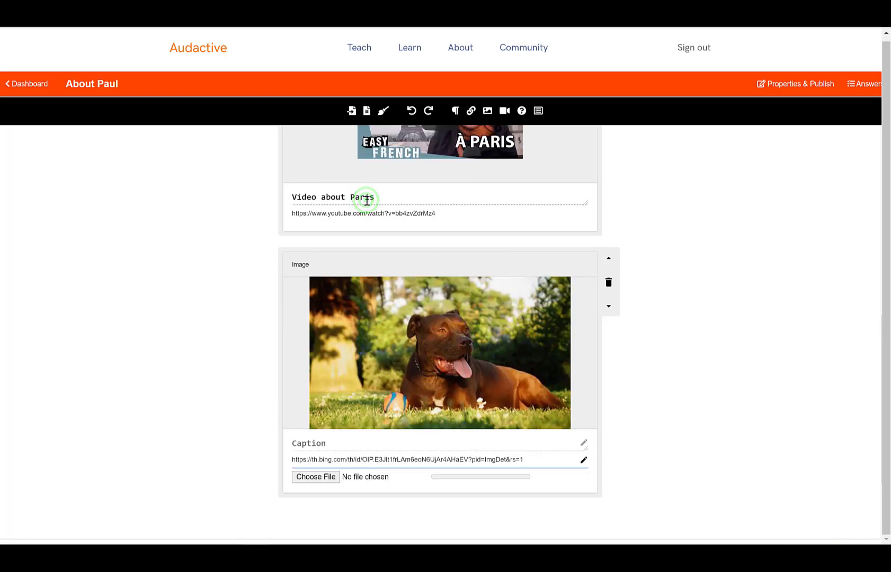
- Upload the unsplash photo file of the golden retriever holding a tulip into the image block and enter its caption
left_click(320, 384)
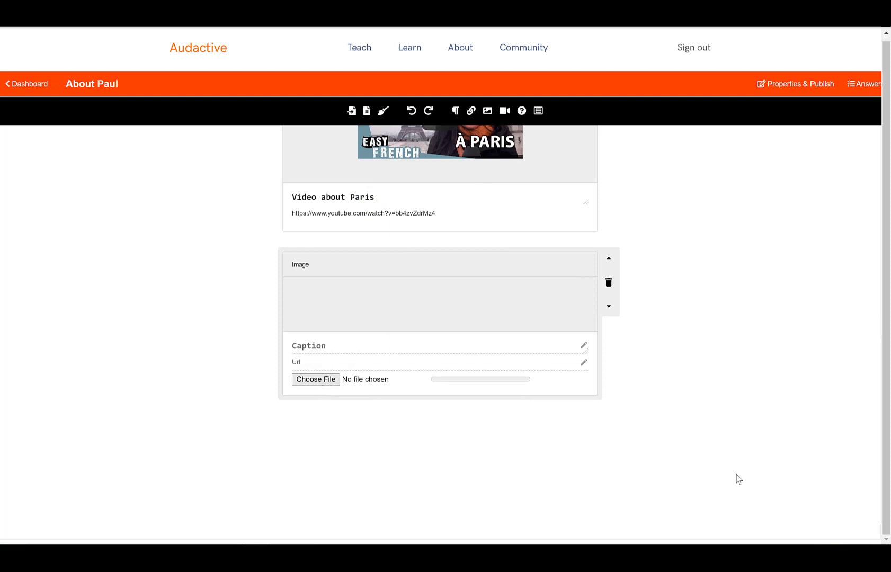
left_click(737, 474)
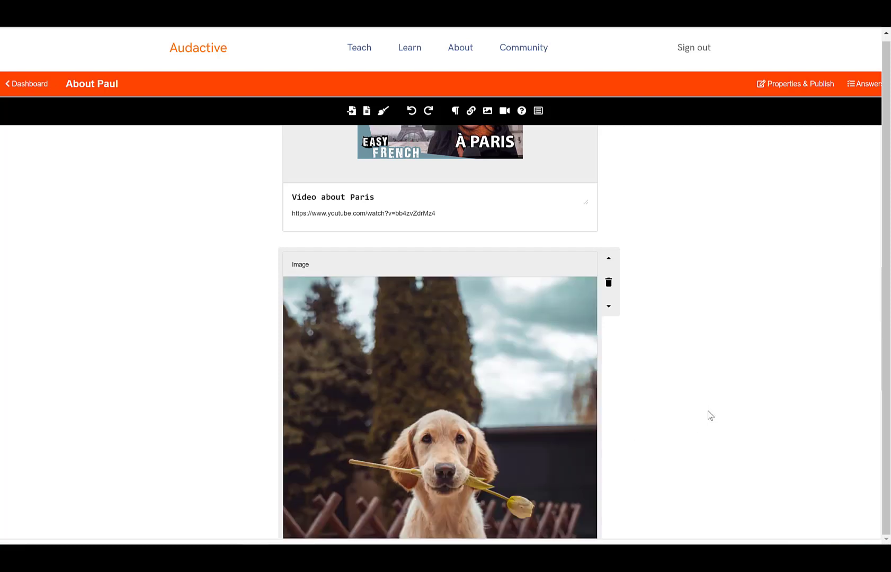
scroll(707, 414, "down", 4)
scroll(707, 408, "down", 4)
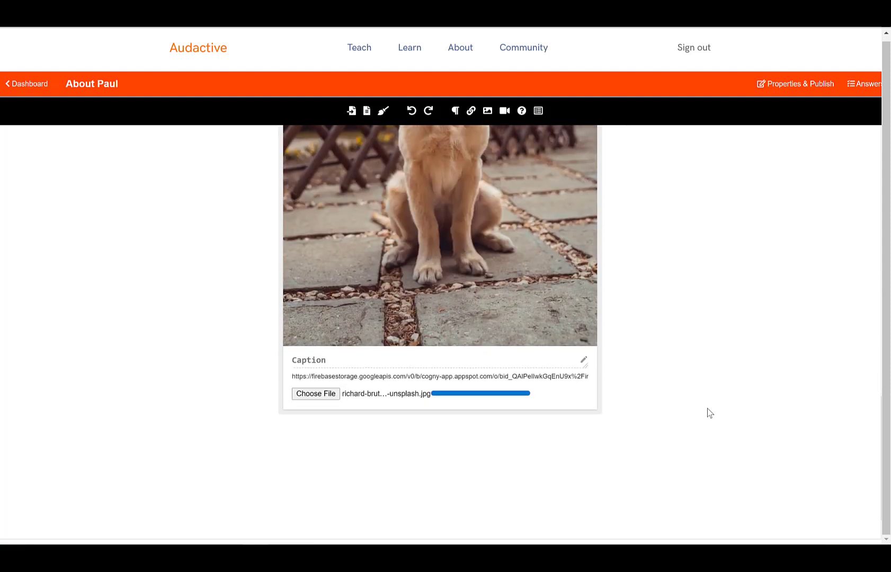
scroll(707, 413, "up", 1)
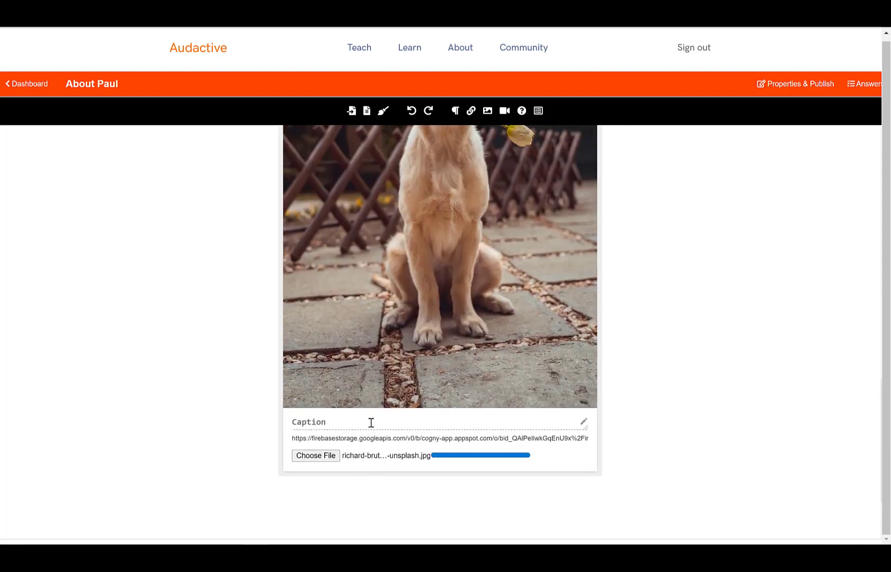
left_click(370, 422)
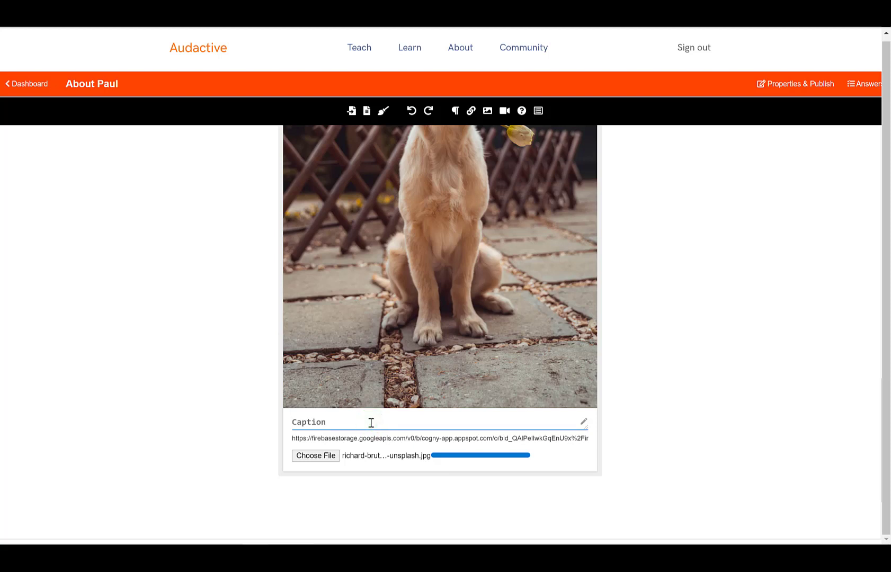
type("A d")
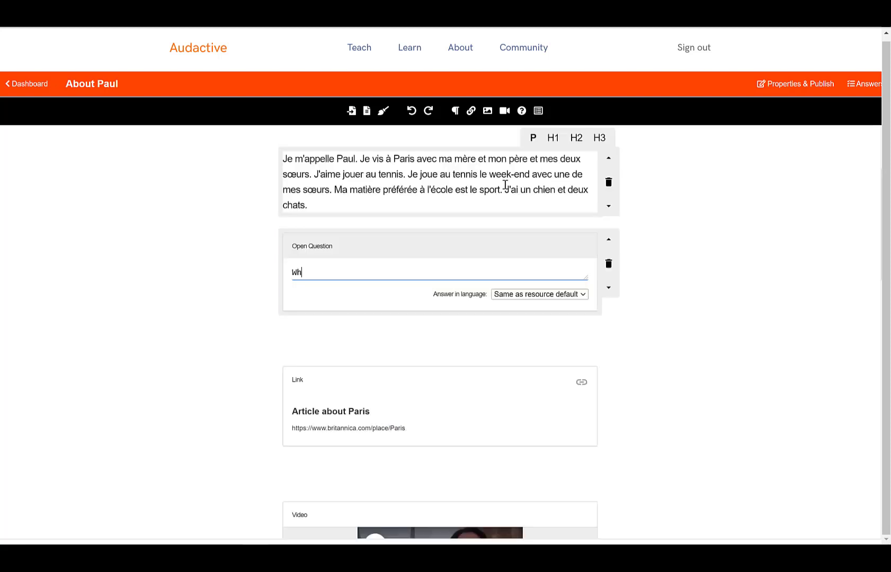
- Word the open question below the French passage as "What does Paul like to play on the weekend?"
type("st t d")
key("BackSpace")
key("BackSpace")
key("BackSpace")
key("BackSpace")
type("t does Paul like to play on the weekend?")
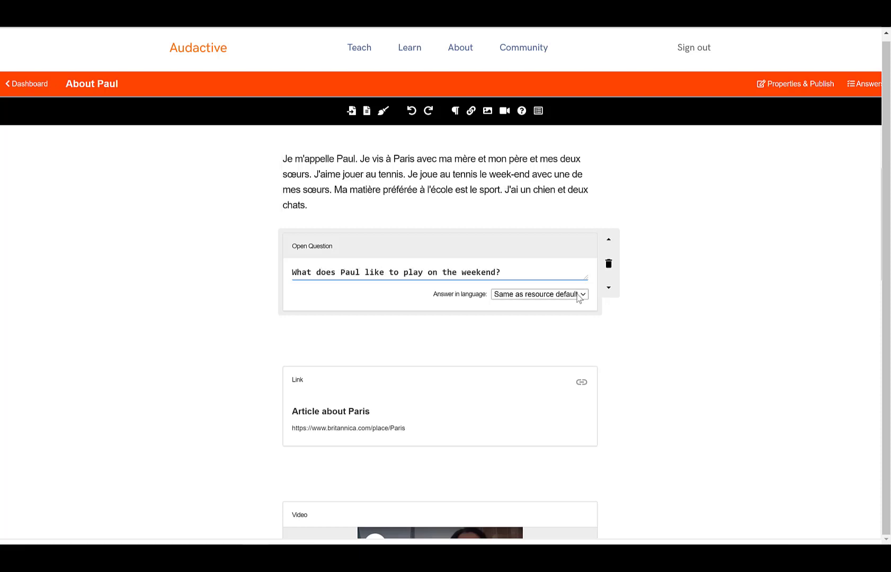
- Set the answer language of the open question about Paul's weekend to English
left_click(577, 295)
scroll(569, 225, "down", 1)
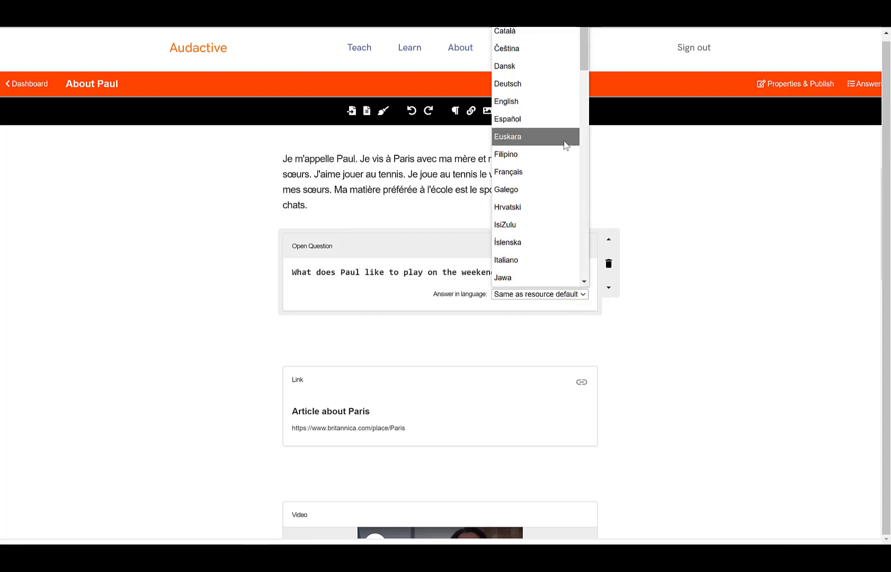
left_click(564, 99)
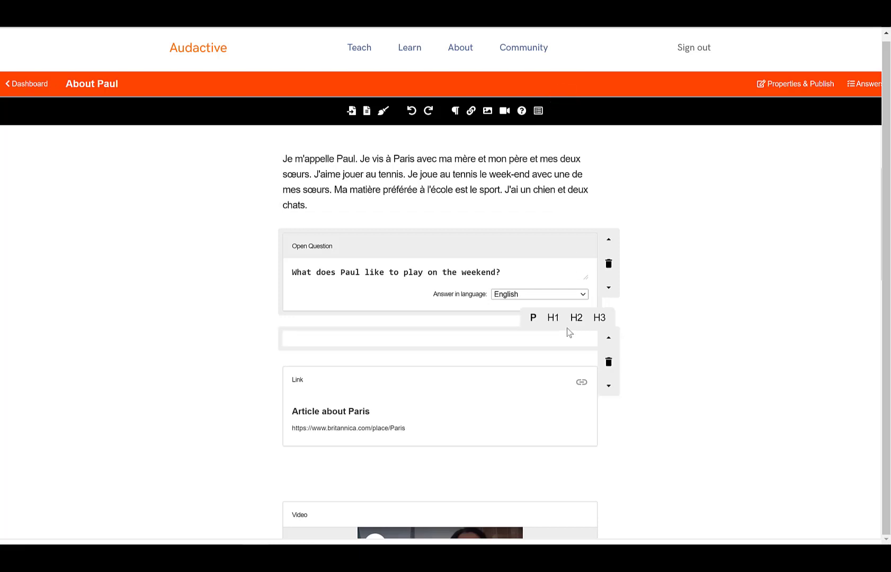
- Add a multiple choice question below the open question reading "How many sisters does Paul have?" with Français as its answer language
left_click(538, 111)
scroll(707, 366, "up", 3)
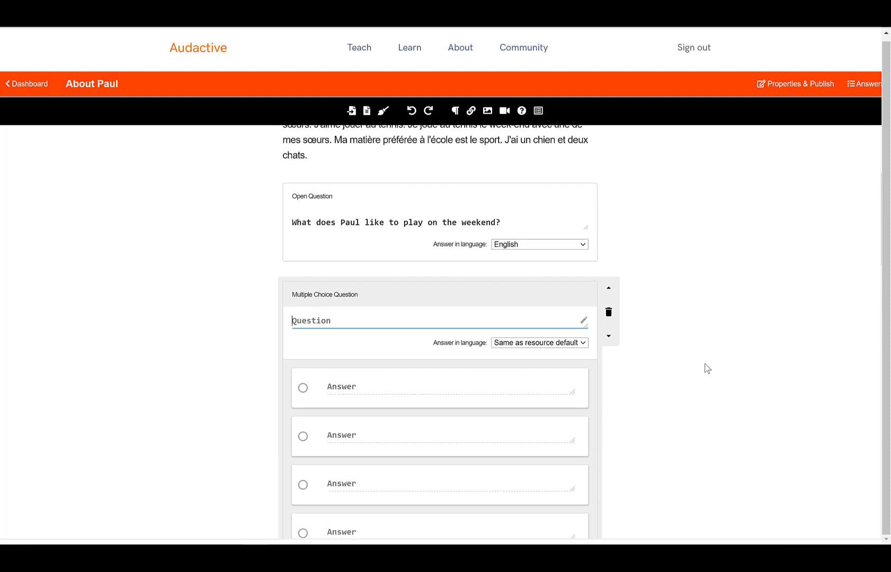
type("How many sisters does Paul have?")
left_click(570, 344)
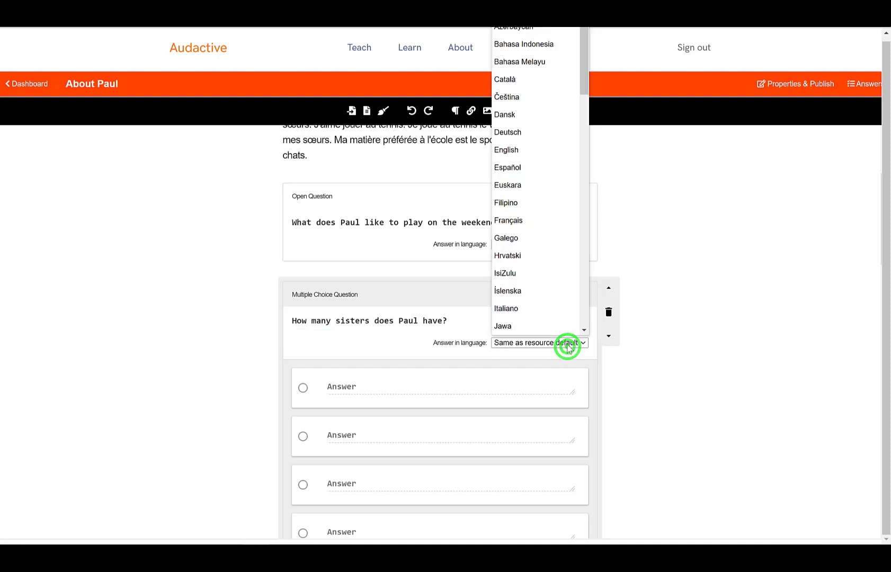
left_click(557, 220)
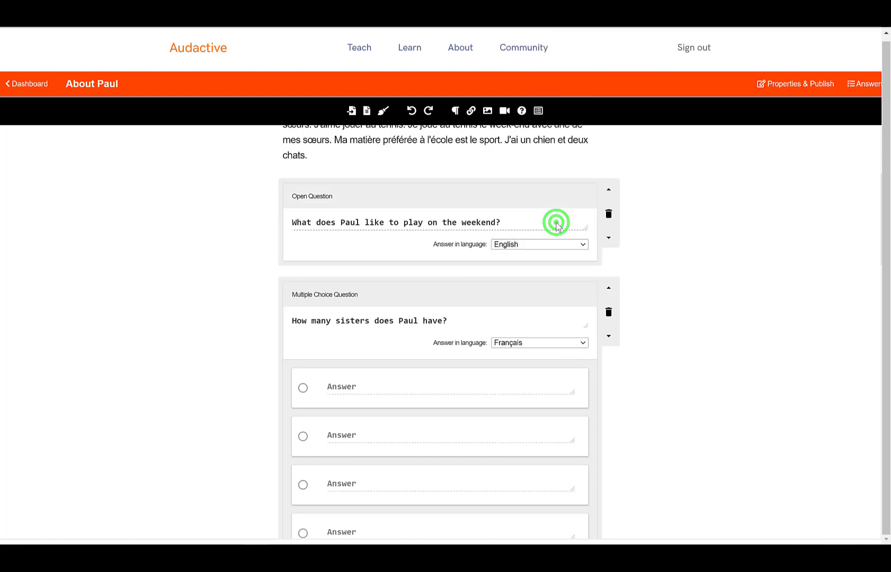
- Give the multiple choice question only the answers Deux, Un and Zero, with Deux marked as correct
left_click(400, 389)
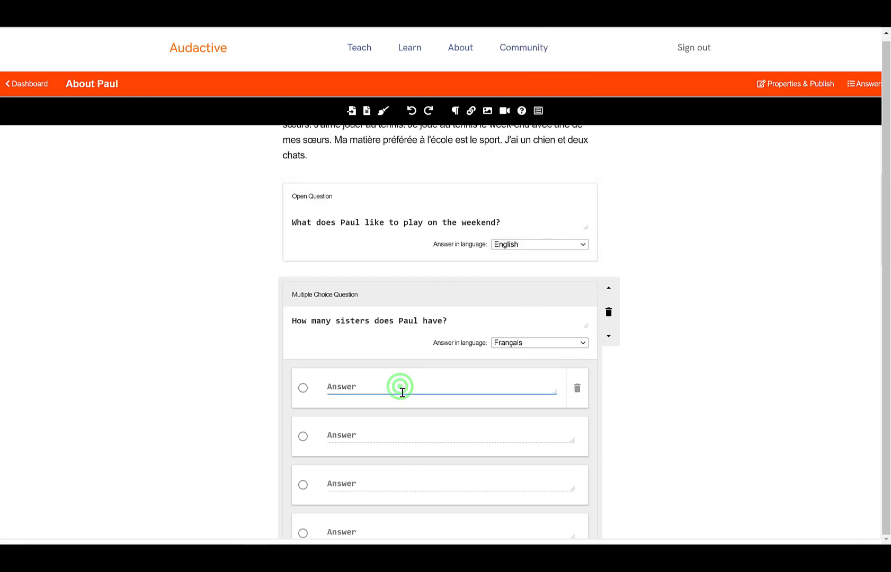
type("De")
type("ux")
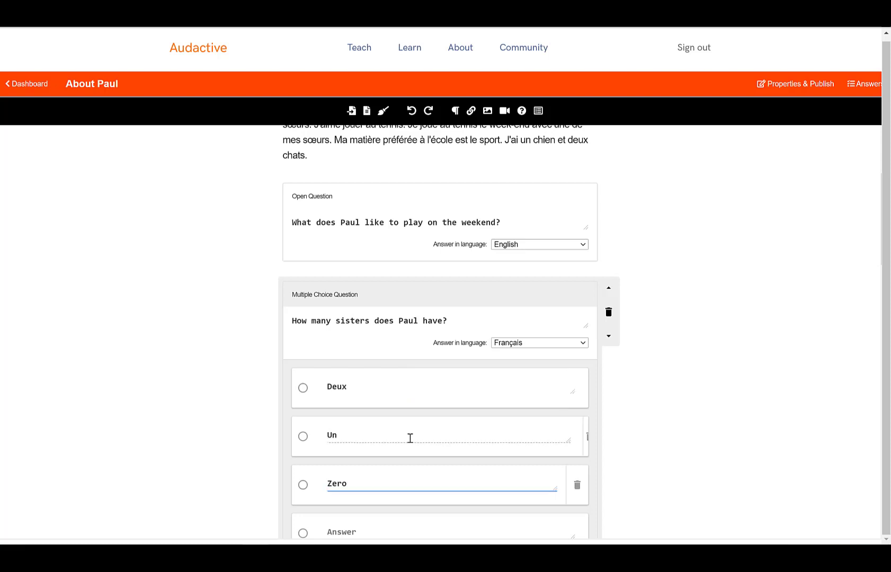
scroll(412, 446, "down", 1)
left_click(578, 476)
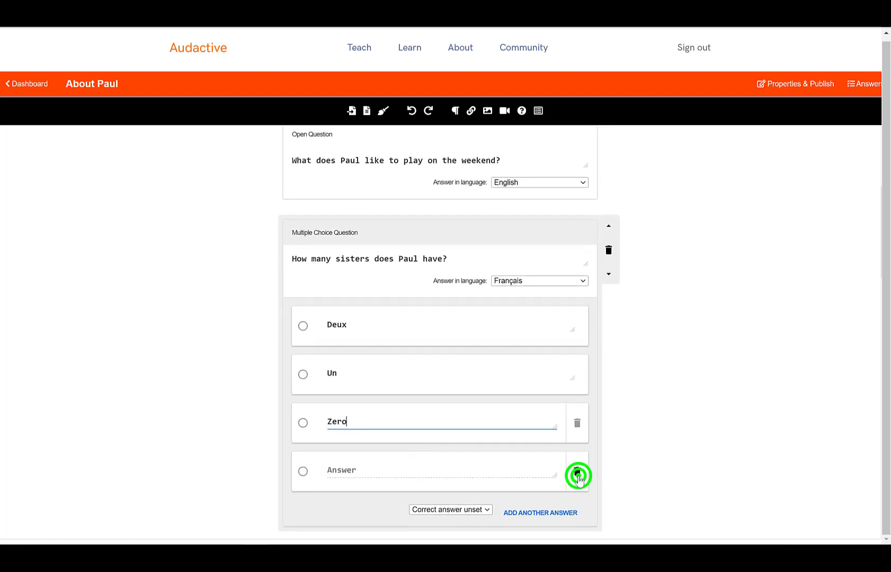
left_click(303, 327)
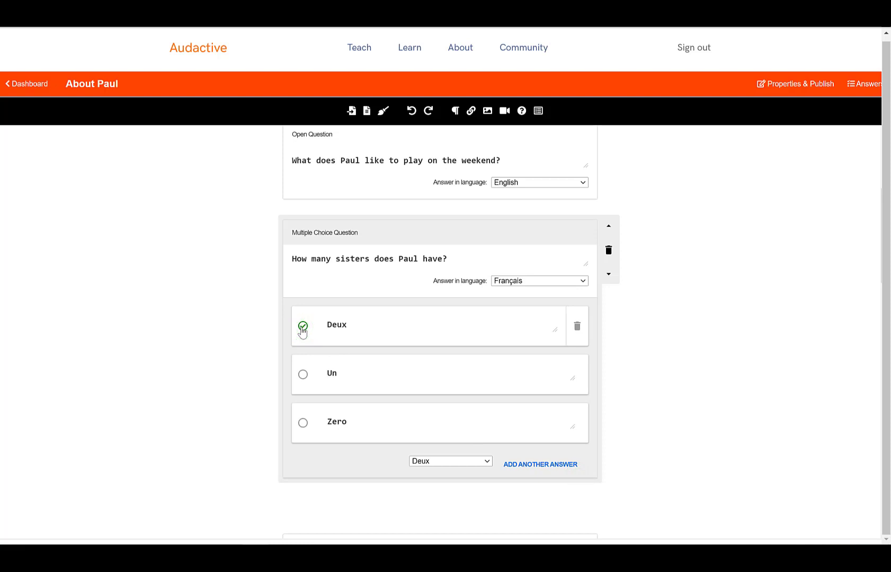
- Insert a language selector block set to English at the French passage and move it below the passage
scroll(535, 293, "up", 3)
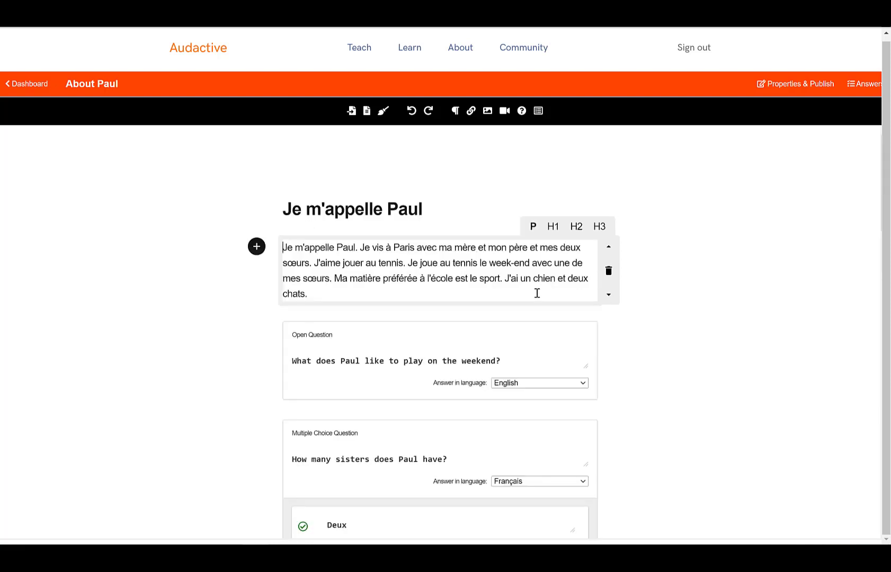
left_click(256, 251)
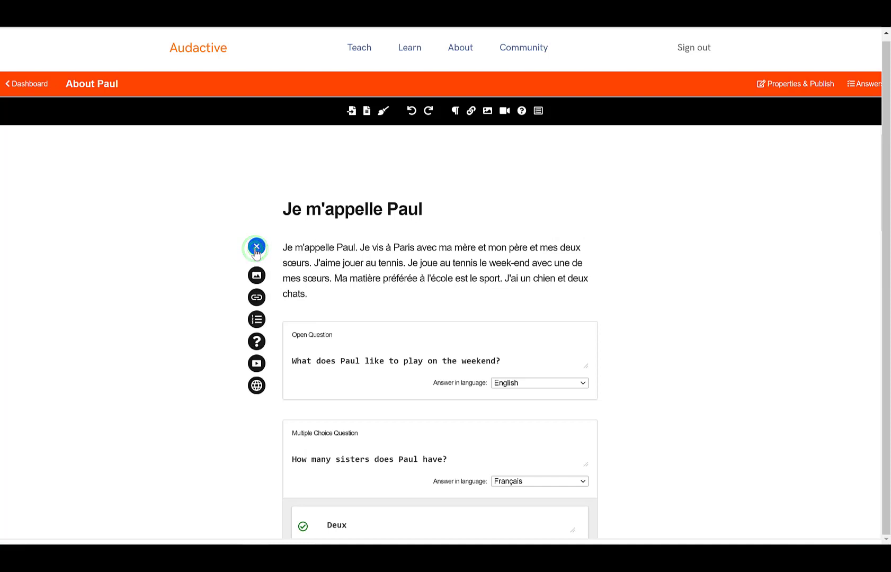
left_click(257, 385)
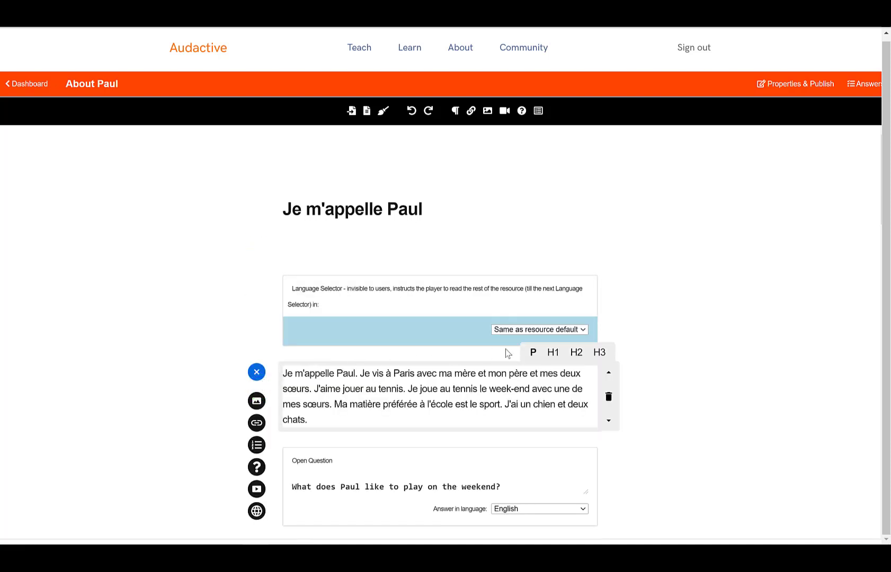
scroll(686, 354, "down", 3)
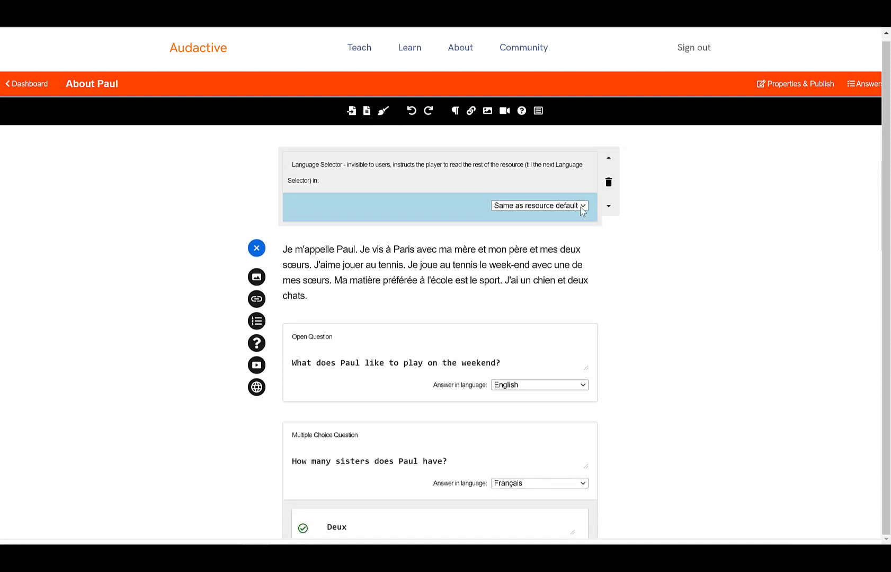
left_click(580, 208)
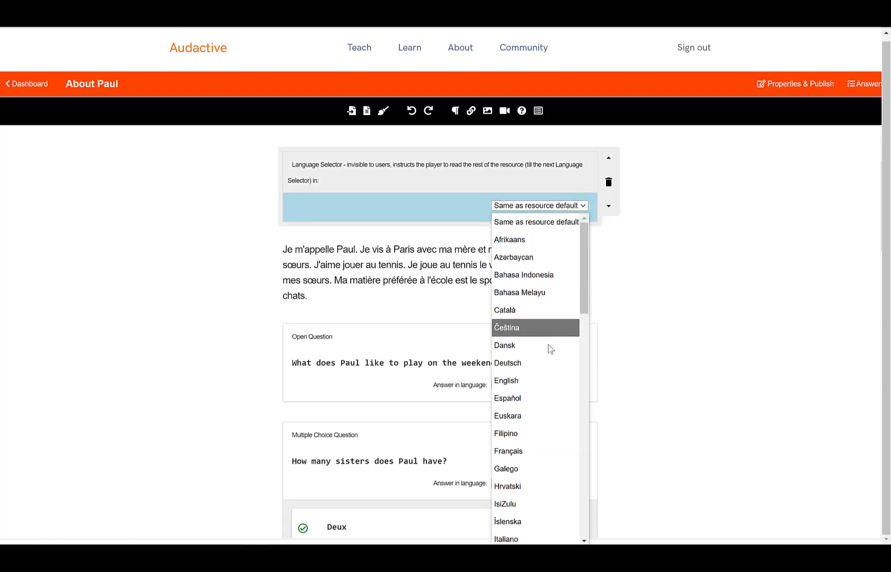
left_click(540, 381)
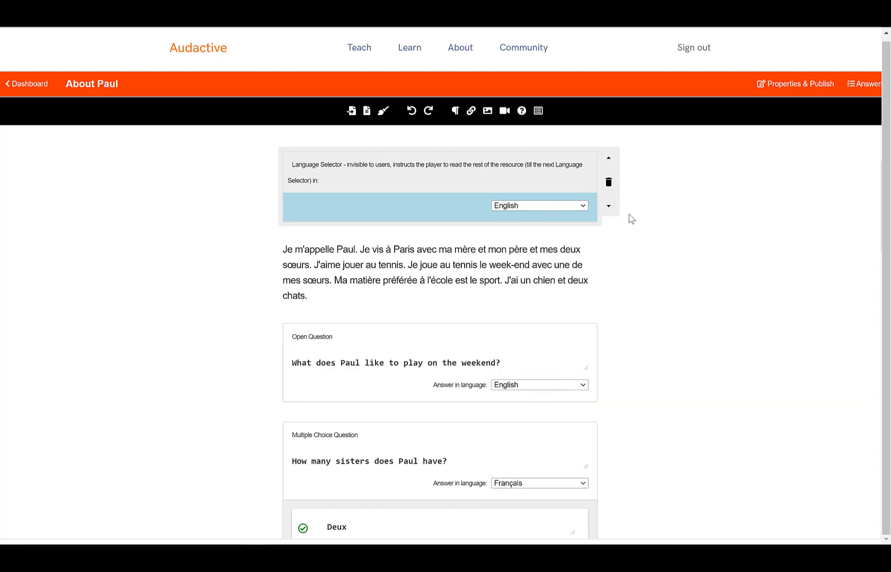
left_click(609, 206)
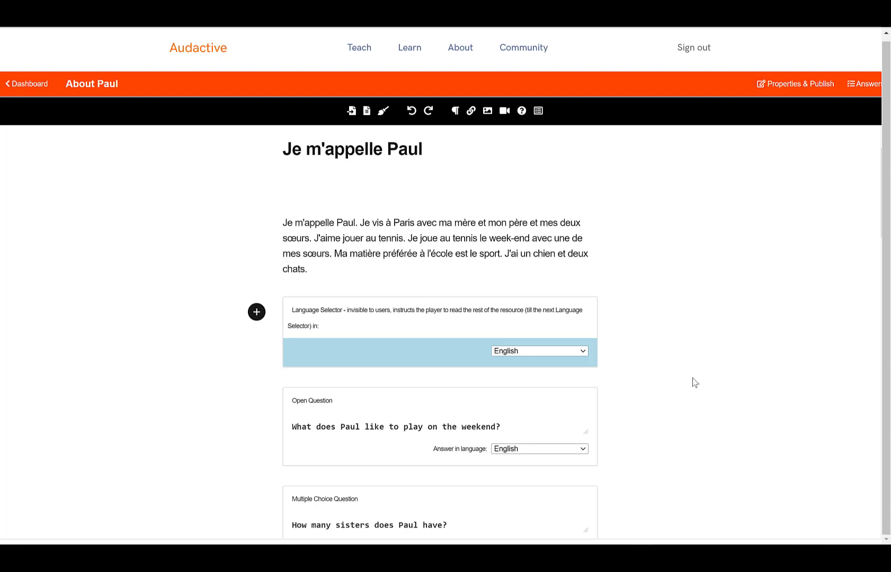
- Save and publish the "About Paul" resource from its properties and copy its share link
left_click(791, 87)
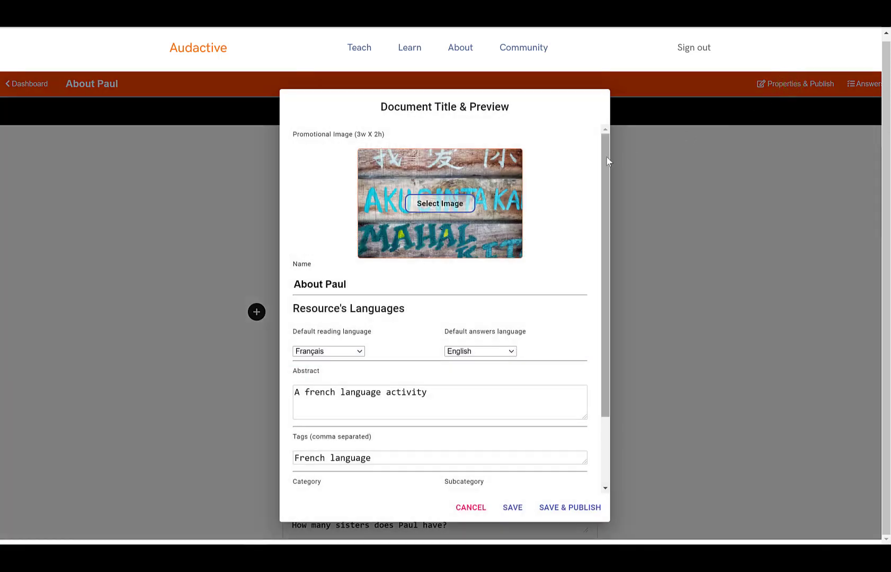
left_click(607, 157)
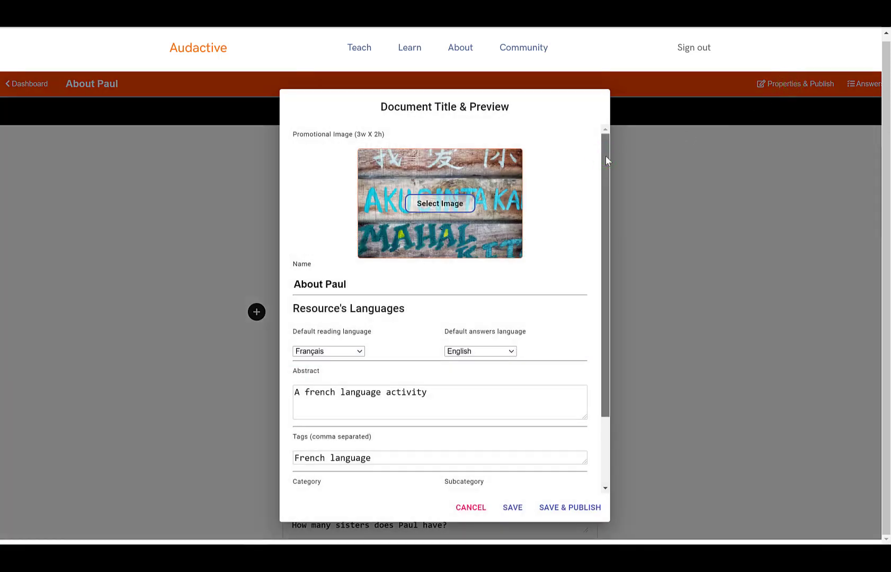
left_click_drag(606, 156, 604, 199)
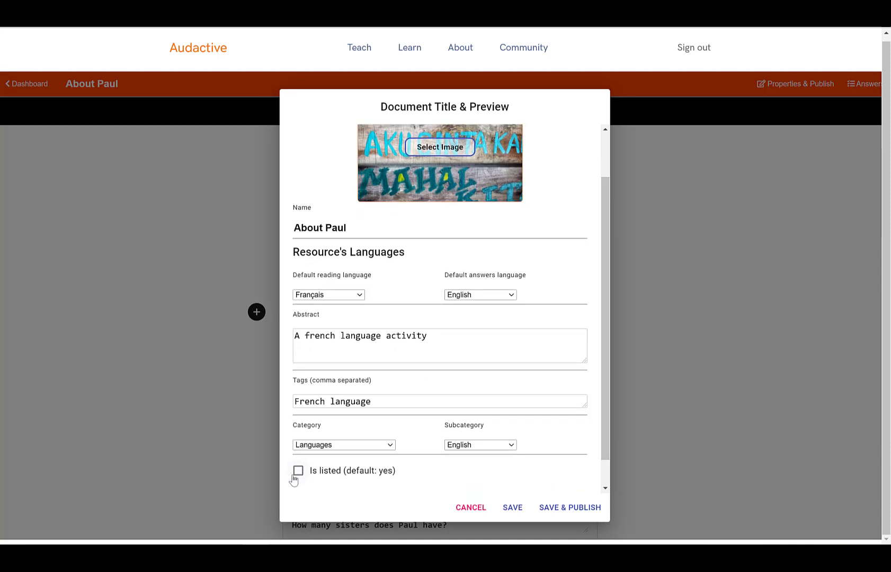
left_click(567, 510)
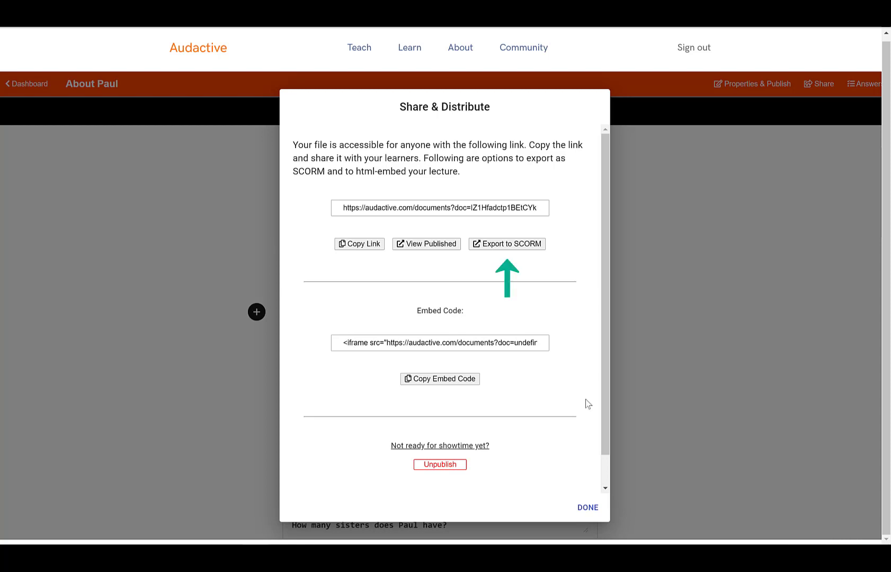
left_click(356, 247)
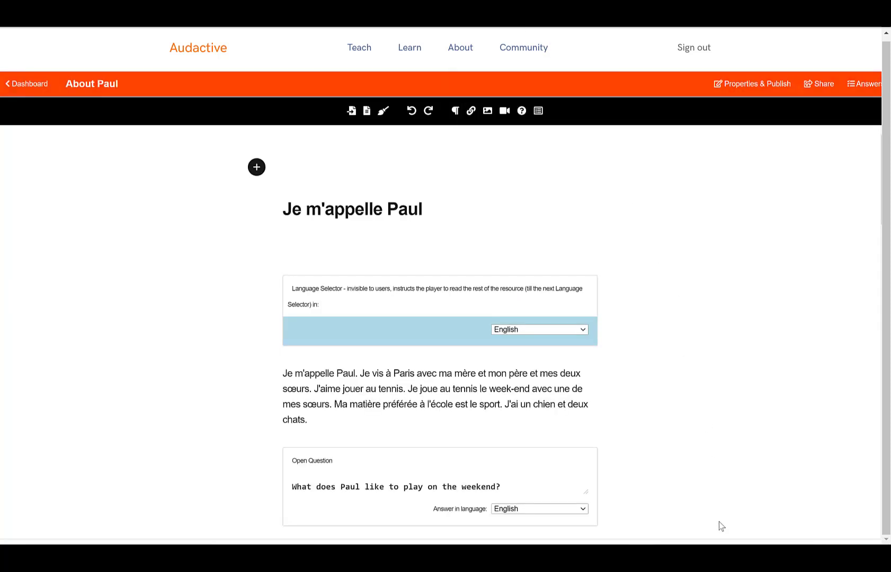
- Open the learners' answers page for the published "About Paul" resource
left_click(741, 540)
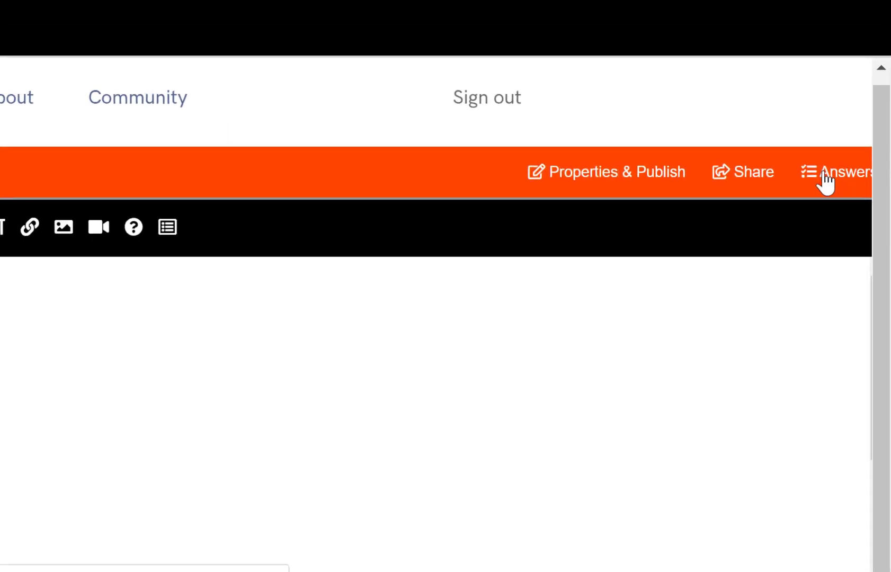
left_click(849, 111)
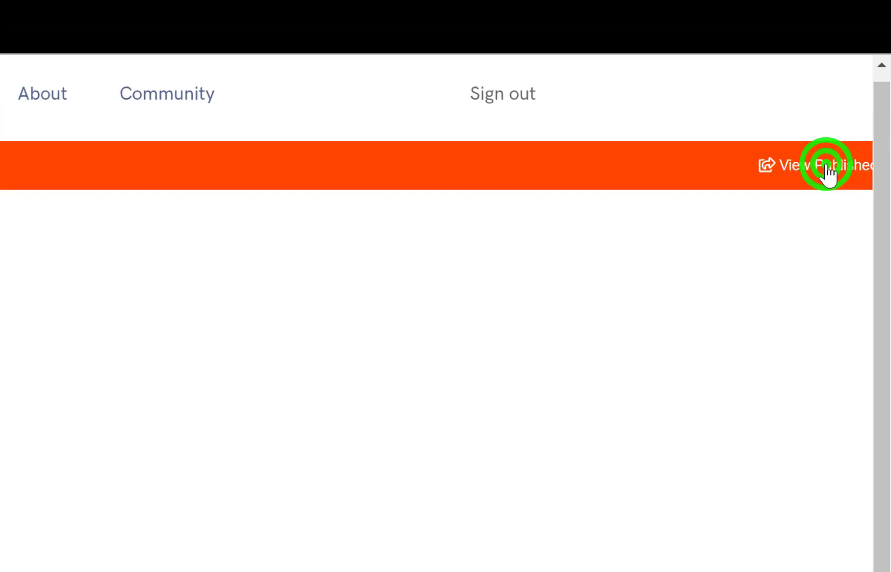